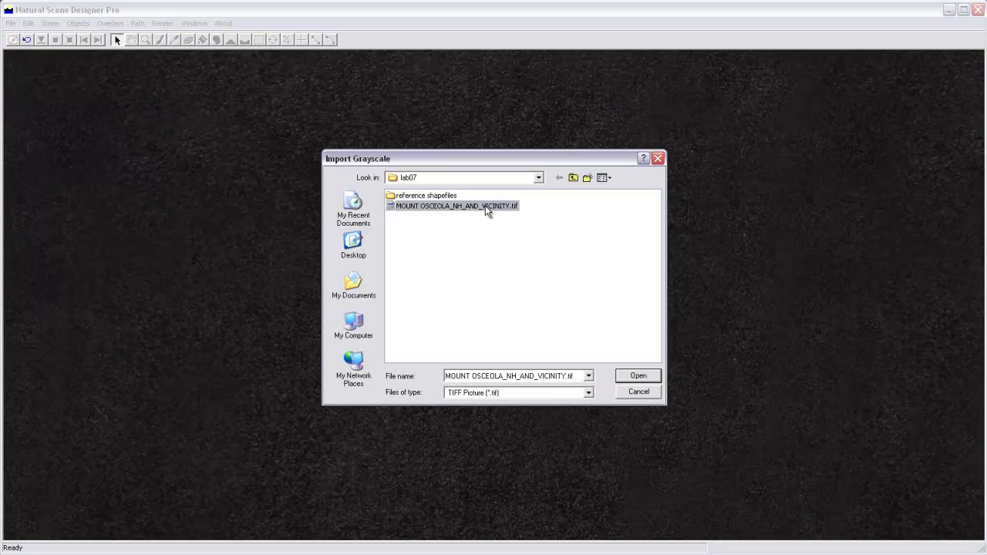
# Import the MOUNT OSCEOLA_NH_AND_VICINITY.tif grayscale as terrain, scaled to an elevation range of 123 to 1916
pyautogui.click(634, 375)
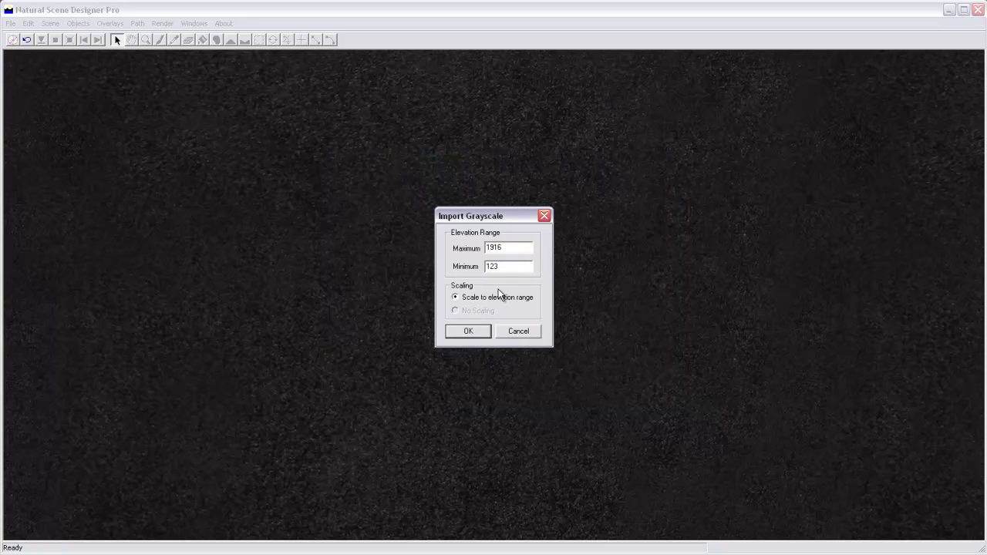
pyautogui.click(468, 332)
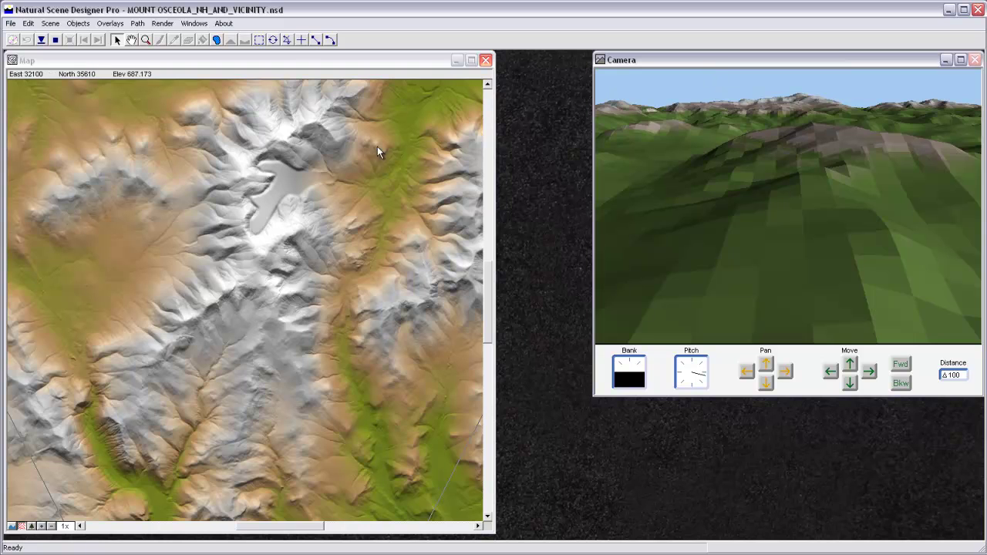
# Place the camera in the valley northeast of the glacier, aim it west-southwest across the glacier, raise it and tilt it down
pyautogui.click(392, 160)
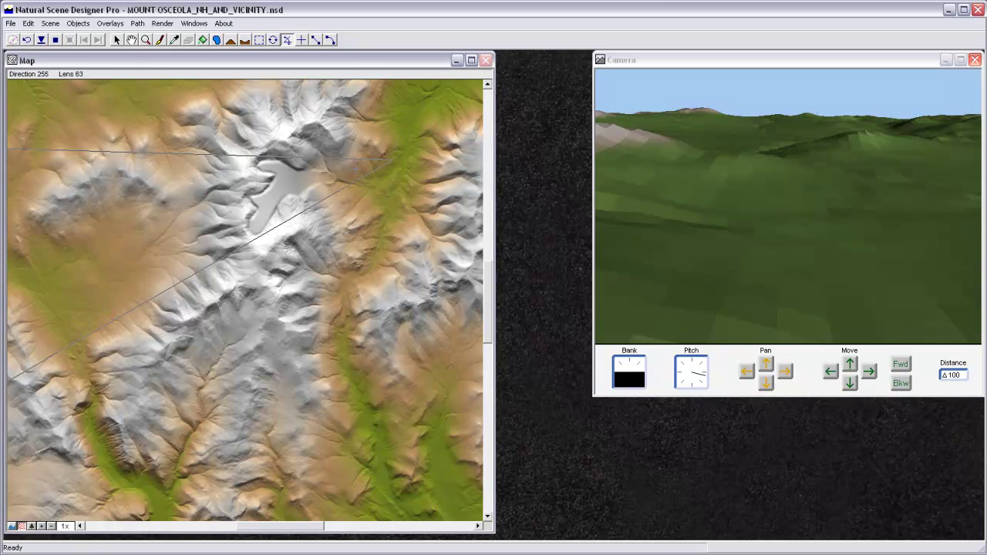
pyautogui.click(851, 369)
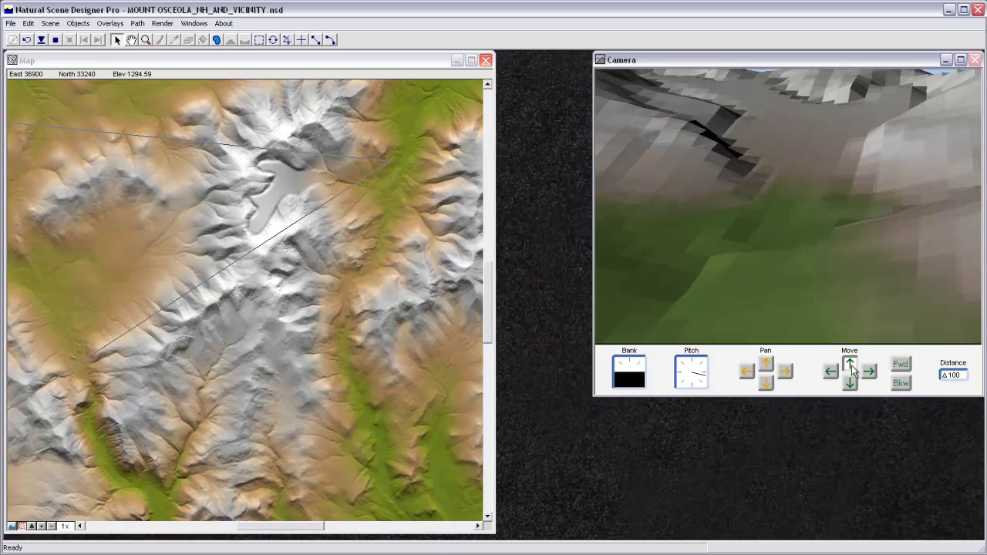
pyautogui.click(766, 383)
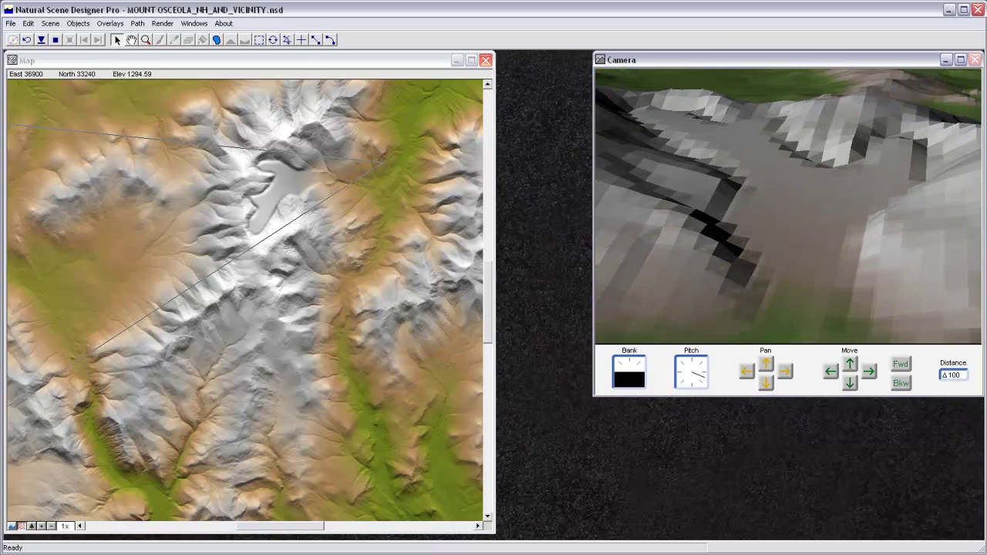
# Render a picture of the glacier terrain from the current camera view
pyautogui.click(162, 23)
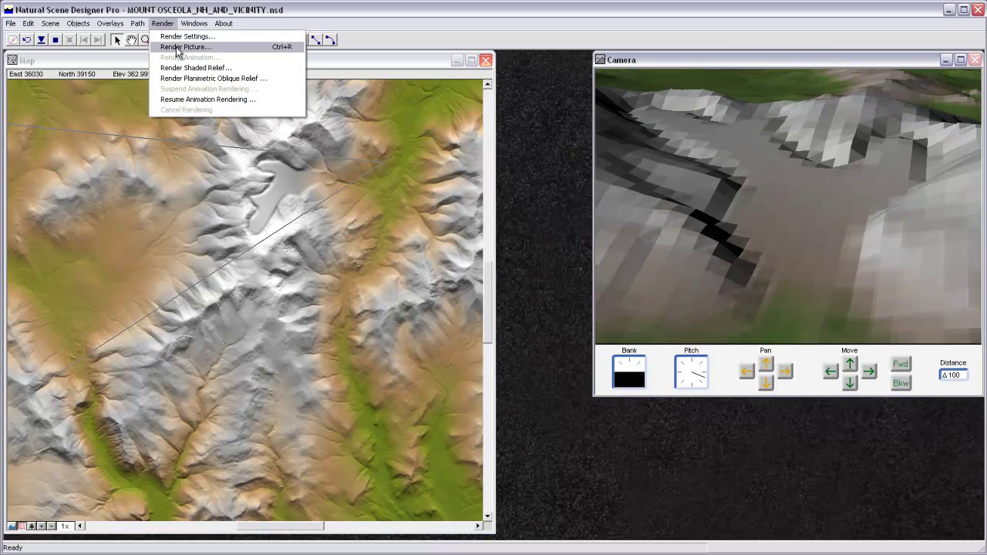
pyautogui.click(176, 48)
pyautogui.click(561, 372)
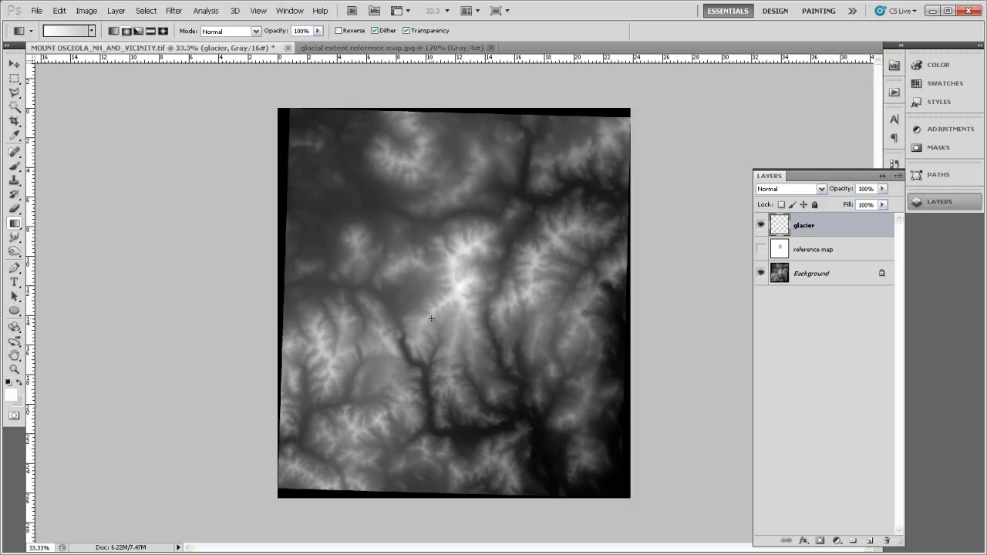
# Switch to Photoshop and add a new layer named forest above the glacier layer
pyautogui.click(869, 540)
pyautogui.doubleClick(805, 225)
pyautogui.write('forest')
pyautogui.press('Return')
# Add a new layer named glacier color above the forest layer and keep it selected
pyautogui.click(869, 540)
pyautogui.doubleClick(806, 225)
pyautogui.write('glacier color')
pyautogui.press('Return')
pyautogui.click(803, 255)
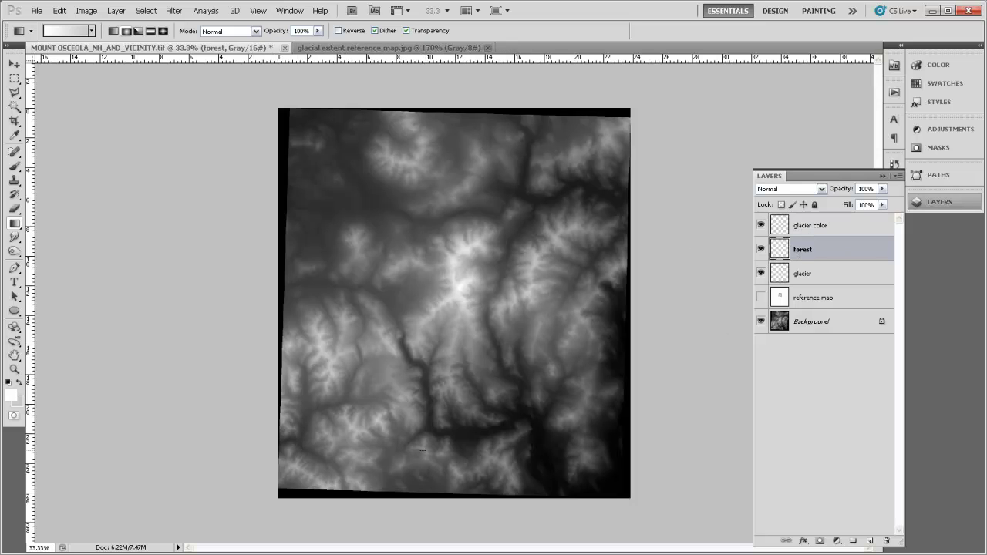
pyautogui.click(821, 228)
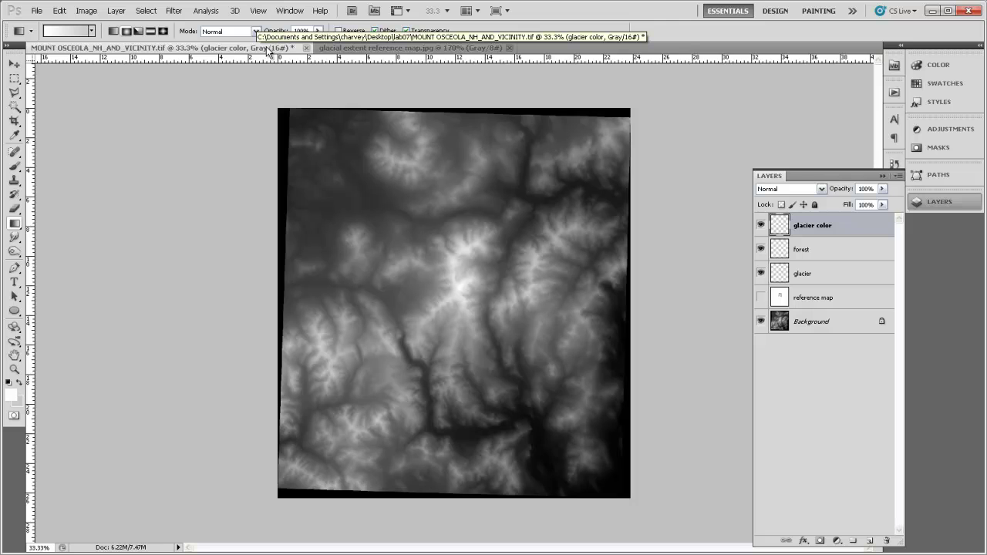
# Convert the image from grayscale to RGB Color mode without flattening the layers
pyautogui.click(88, 12)
pyautogui.moveTo(97, 23)
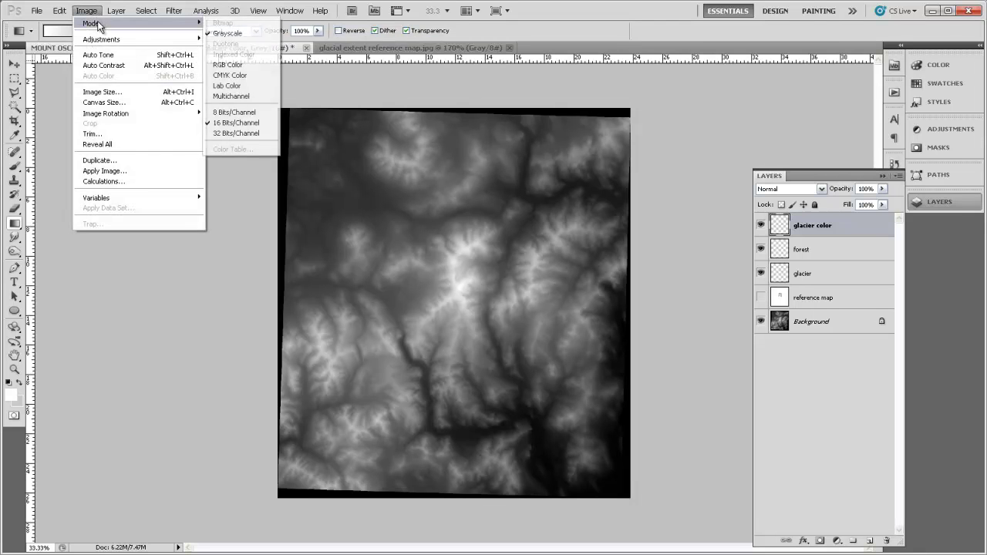
pyautogui.click(235, 67)
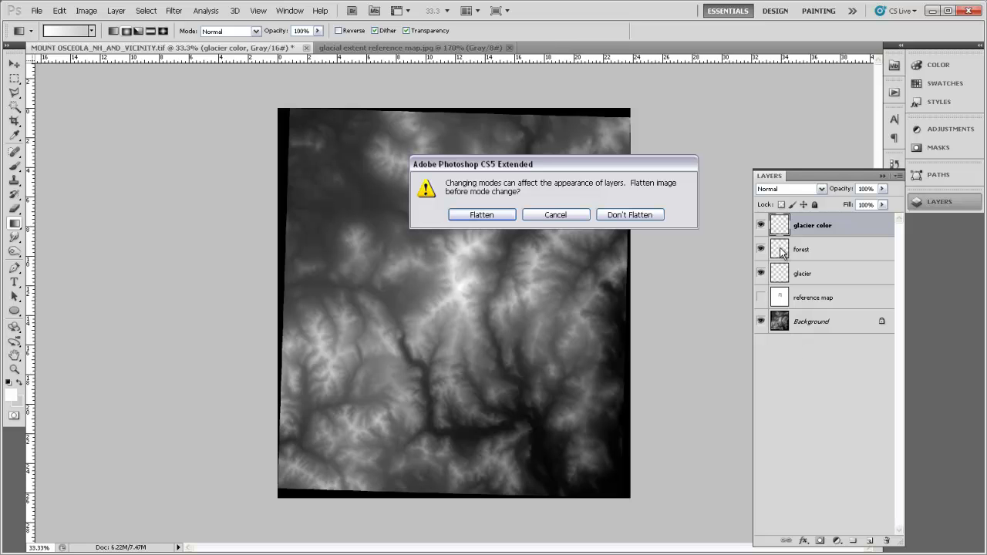
pyautogui.click(646, 217)
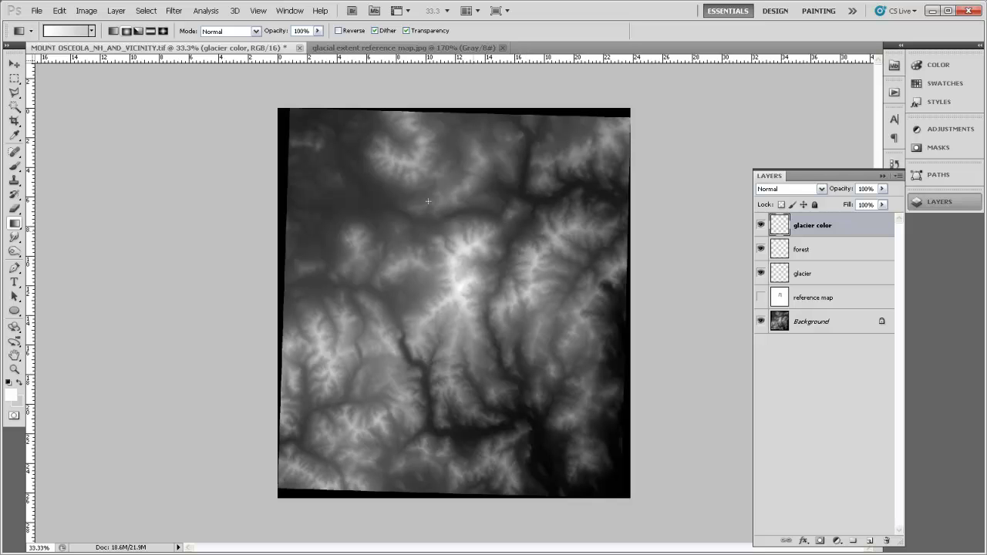
# Resample the image to a resolution of 288 pixels/inch
pyautogui.click(85, 10)
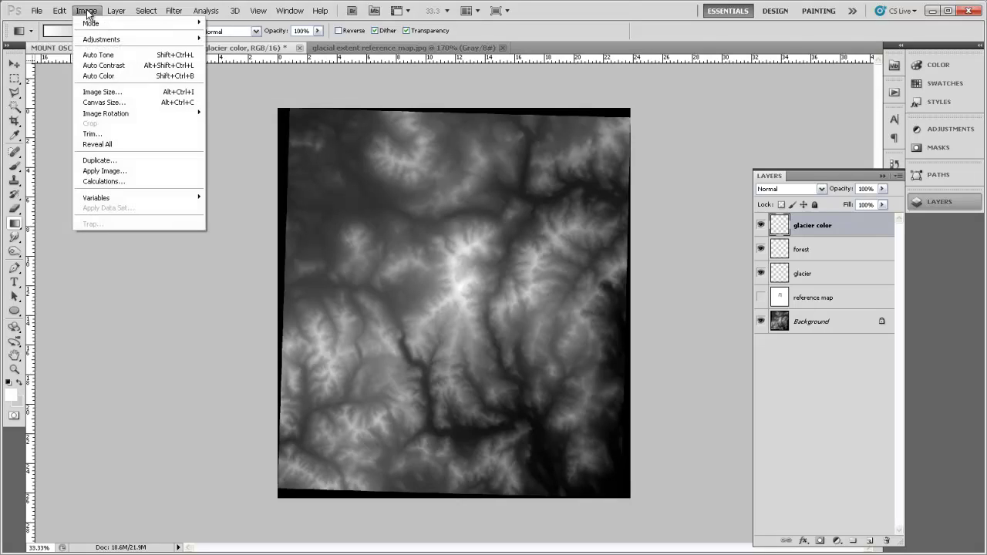
pyautogui.click(102, 96)
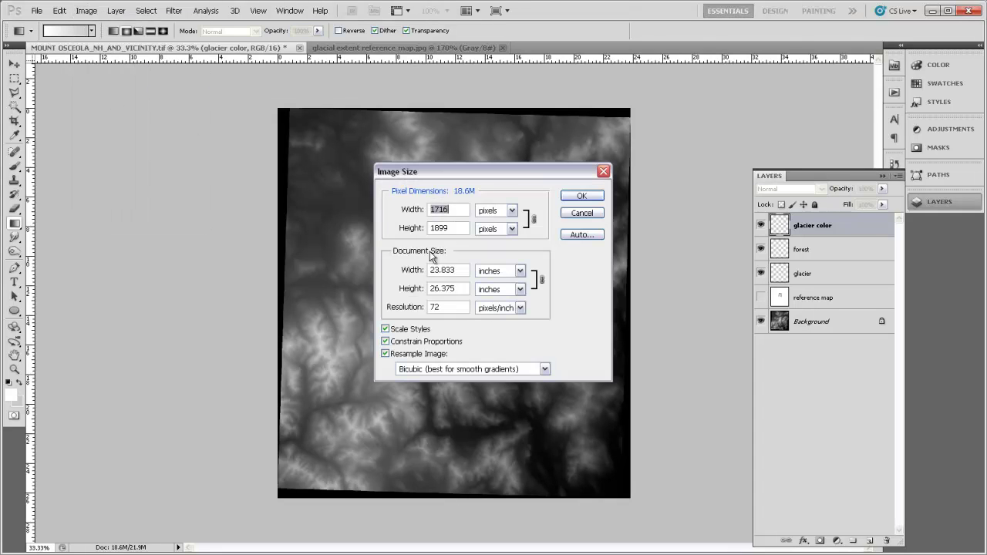
pyautogui.click(450, 307)
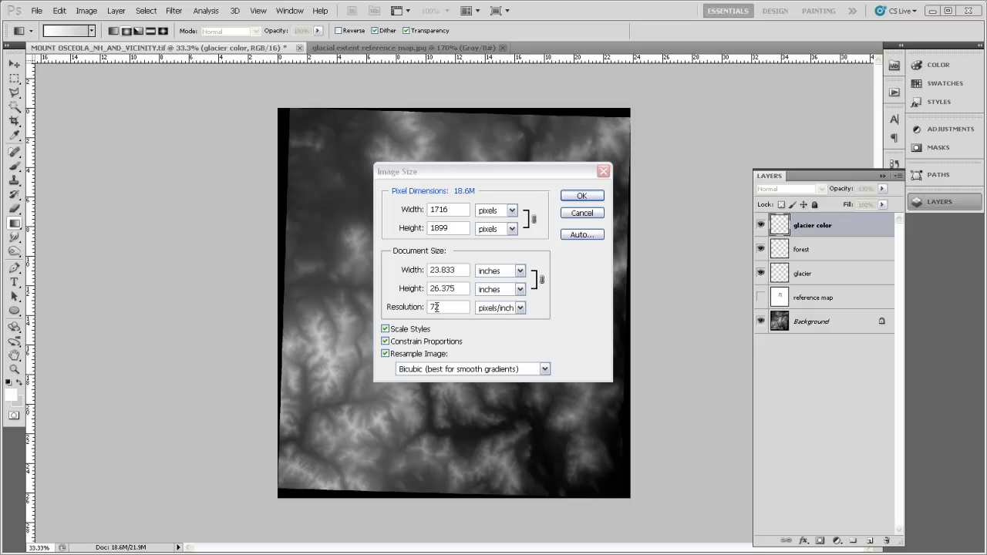
pyautogui.click(419, 308)
pyautogui.write('288')
pyautogui.click(581, 195)
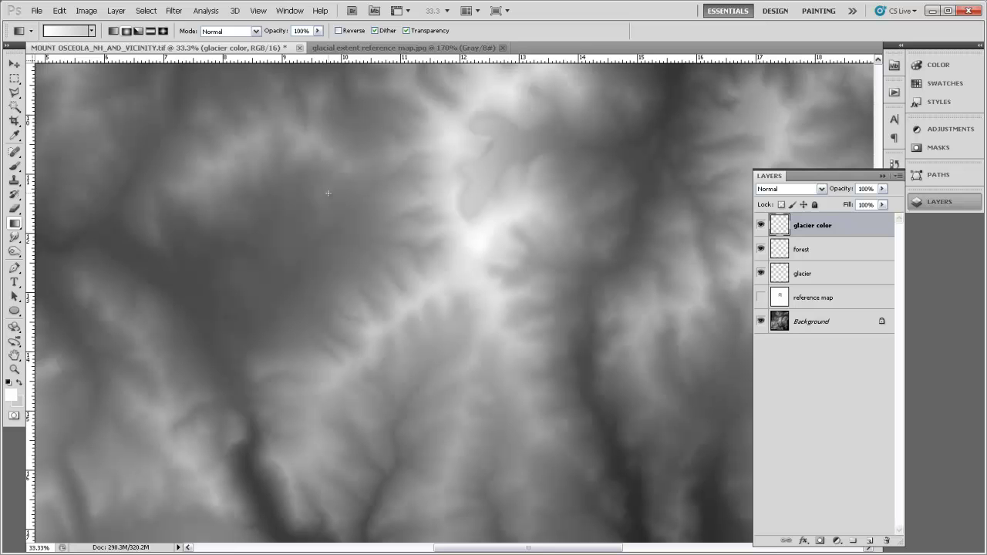
# Reduce the image's color depth to 8 Bits/Channel
pyautogui.click(86, 11)
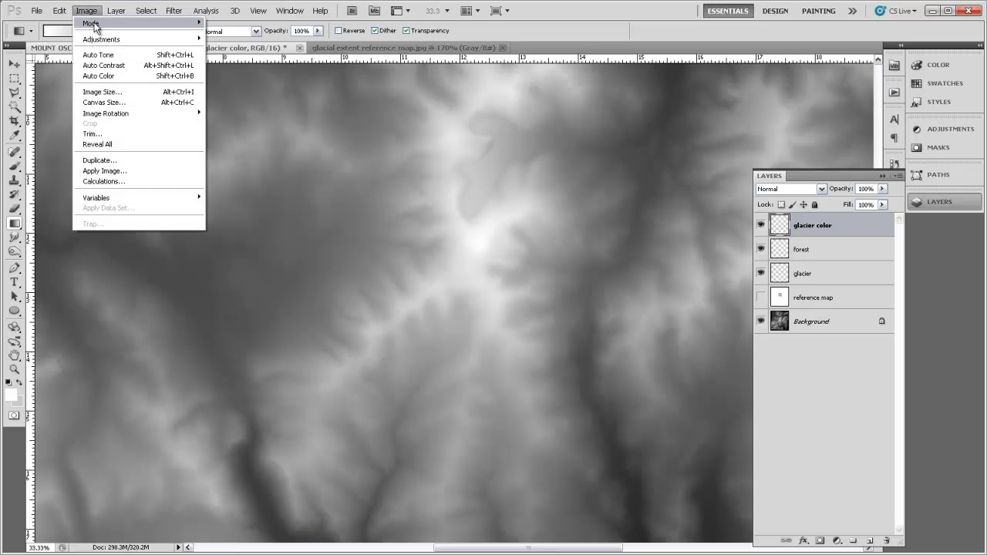
pyautogui.moveTo(96, 30)
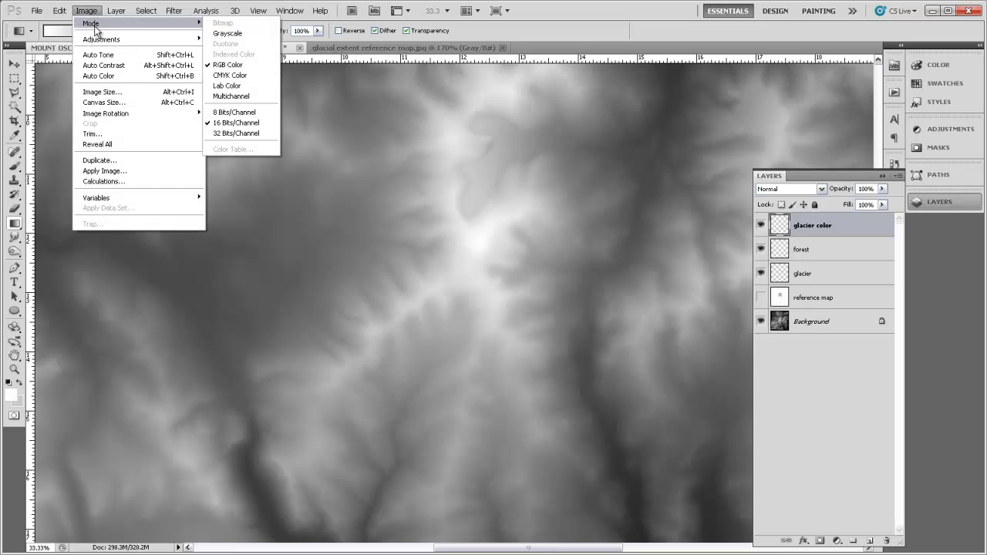
pyautogui.click(268, 114)
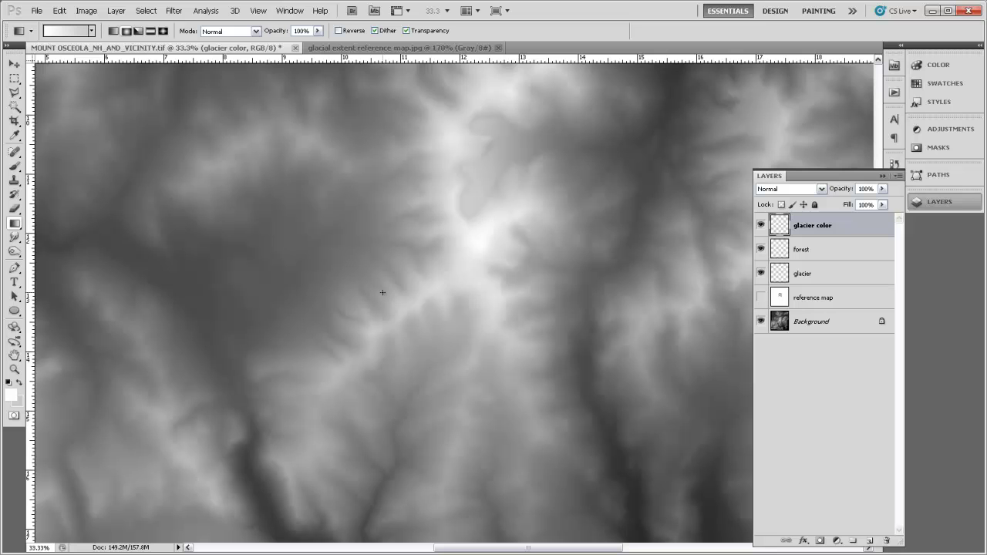
# Save the layered image as the Photoshop file MOUNT OSCEOLA_NH_AND_VICINITY, landcover.psd with Maximize Compatibility on
pyautogui.click(36, 11)
pyautogui.click(53, 182)
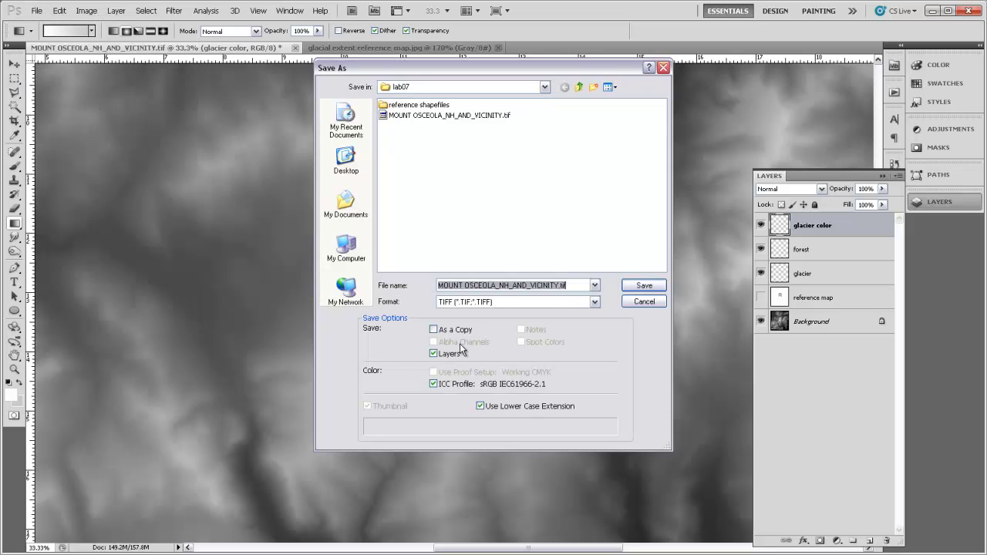
pyautogui.click(544, 286)
pyautogui.write('_landcover')
pyautogui.press('Tab')
pyautogui.click(595, 305)
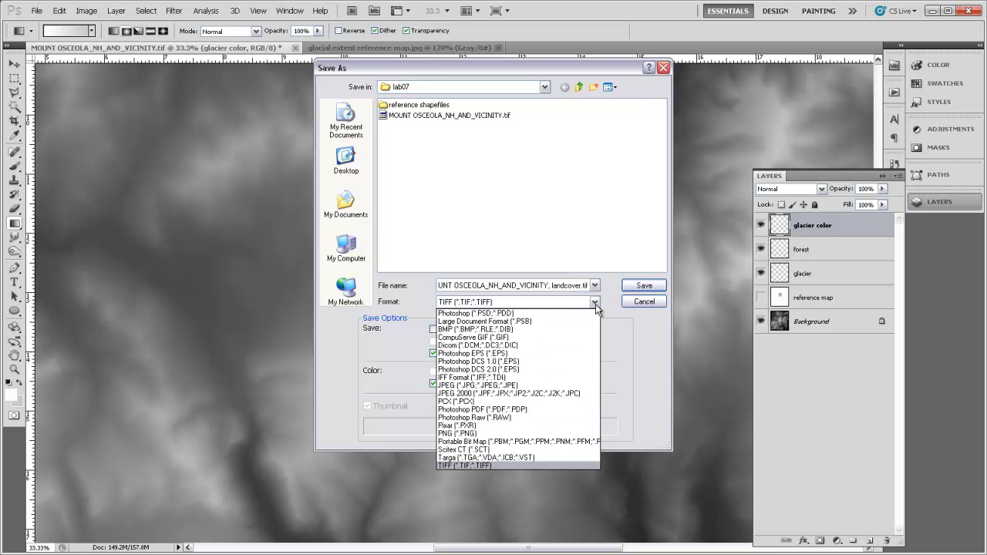
pyautogui.click(530, 312)
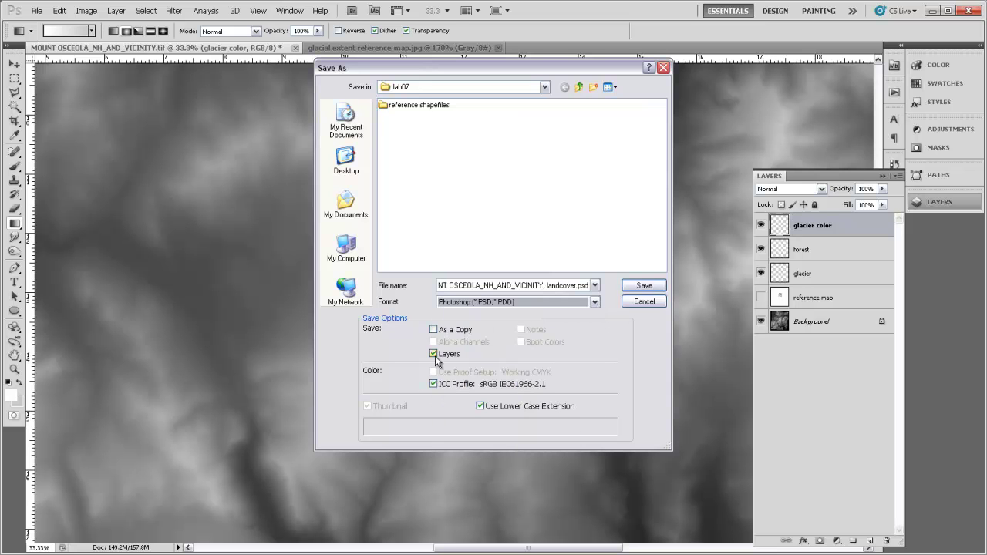
pyautogui.click(640, 287)
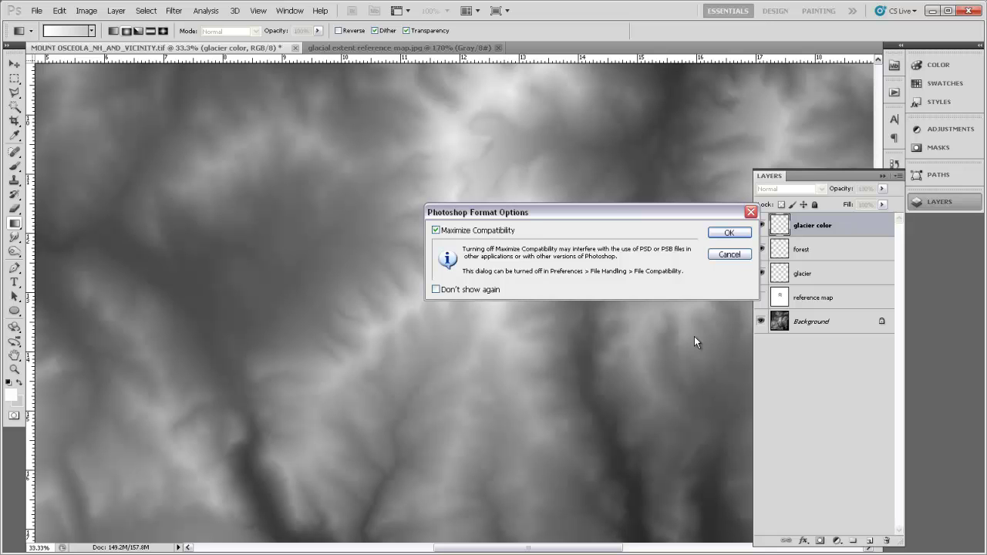
pyautogui.click(728, 232)
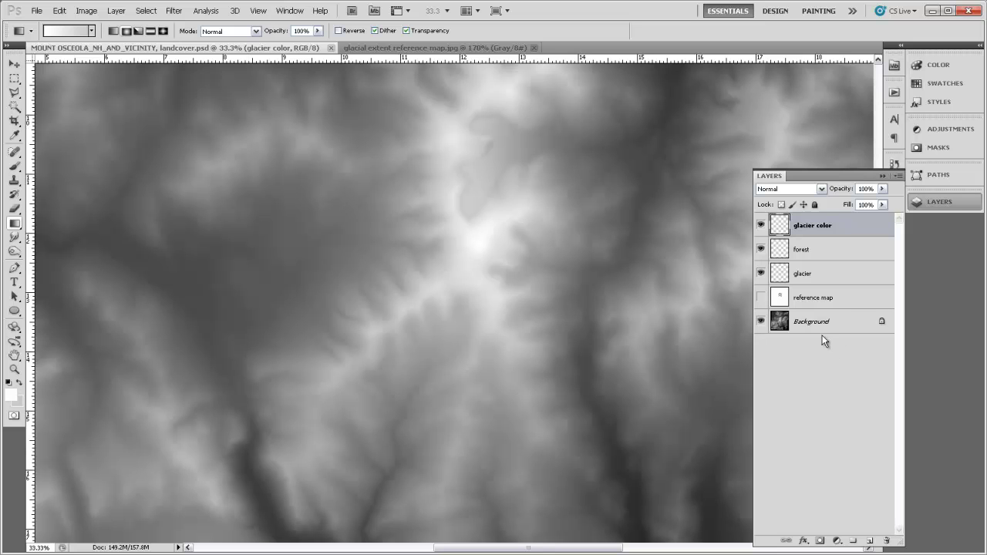
# Delete the Background, reference map and glacier layers, and check the document's stored paths
pyautogui.moveTo(813, 328); pyautogui.dragTo(883, 540)
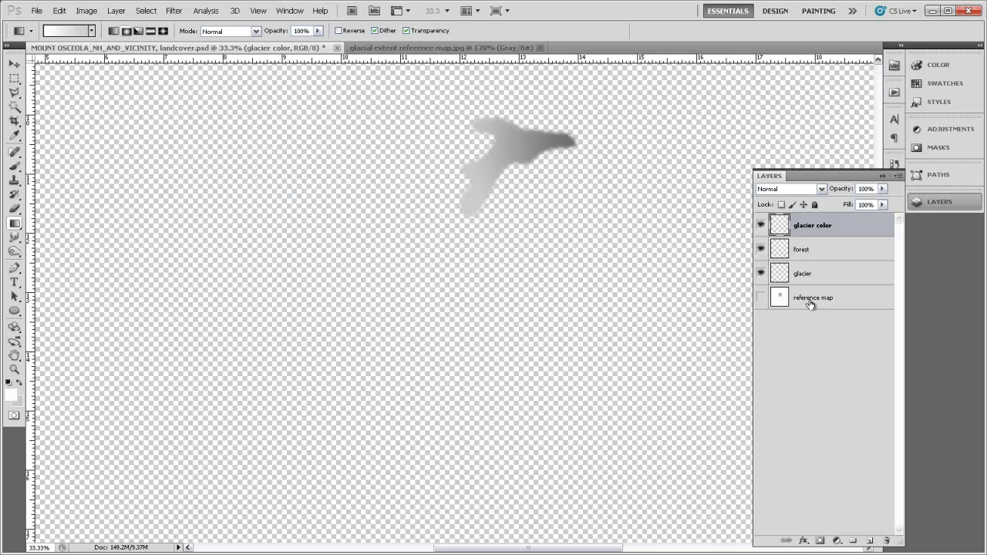
pyautogui.moveTo(810, 302); pyautogui.dragTo(890, 539)
pyautogui.moveTo(815, 280); pyautogui.dragTo(887, 537)
pyautogui.click(938, 176)
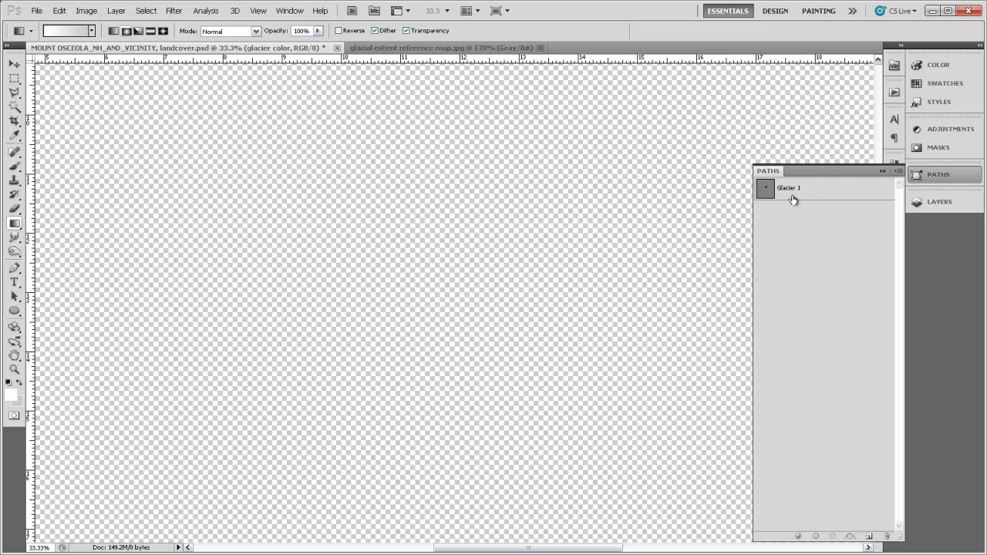
pyautogui.click(921, 201)
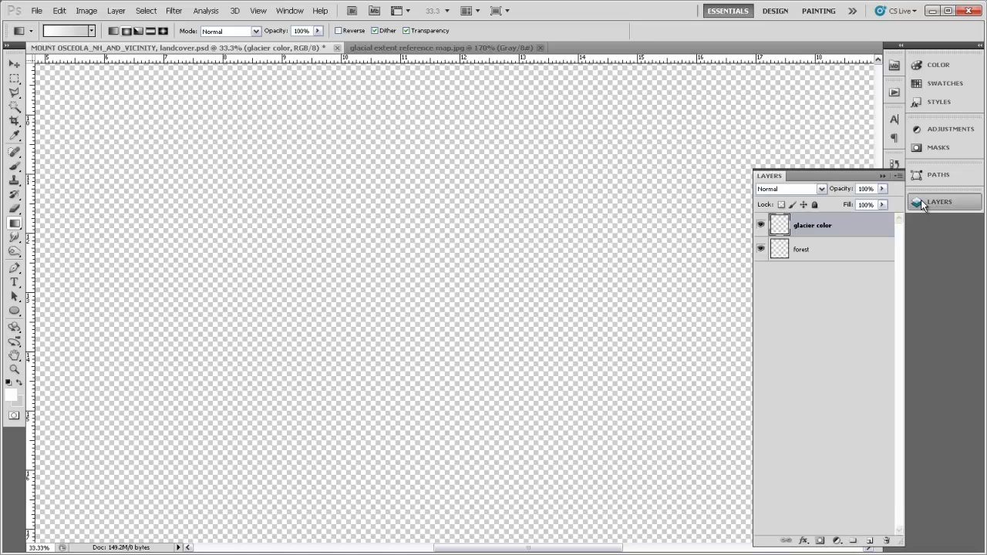
# Select the forest layer and choose a muted green as the foreground color
pyautogui.click(805, 250)
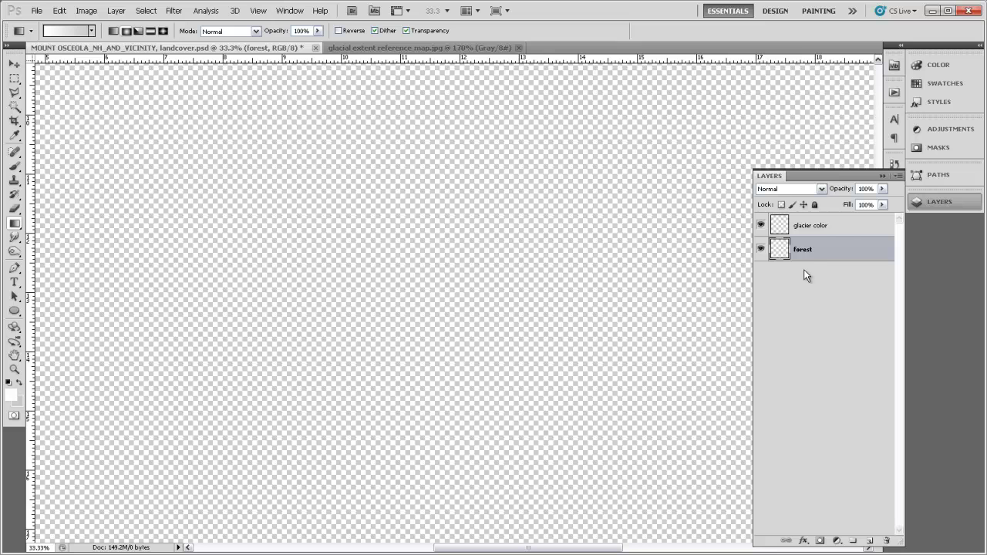
pyautogui.click(10, 395)
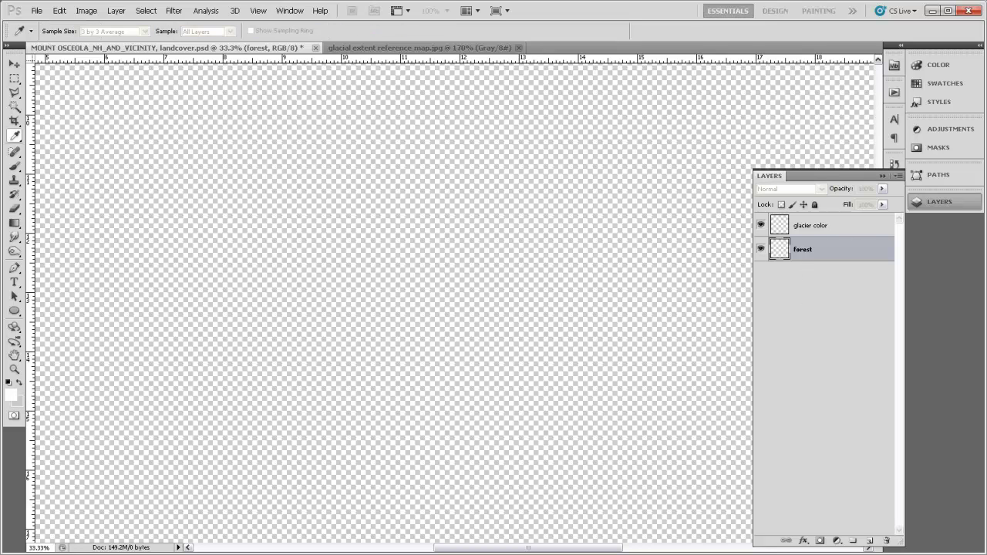
pyautogui.moveTo(243, 198); pyautogui.dragTo(320, 205)
pyautogui.moveTo(426, 395); pyautogui.dragTo(429, 338)
pyautogui.click(278, 296)
pyautogui.moveTo(278, 296)
pyautogui.mouseDown()
pyautogui.moveTo(284, 306)
pyautogui.moveTo(297, 292)
pyautogui.moveTo(296, 302)
pyautogui.mouseUp()
pyautogui.click(511, 225)
pyautogui.press('g')
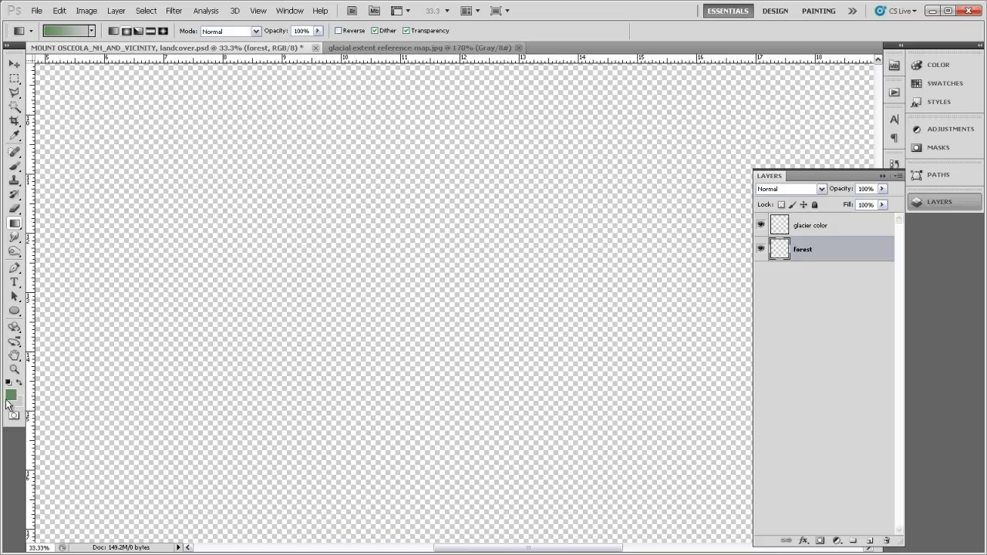
# Fill the entire forest layer with the green foreground color using the Paint Bucket tool
pyautogui.moveTo(15, 222)
pyautogui.mouseDown()
pyautogui.moveTo(77, 230)
pyautogui.moveTo(75, 242)
pyautogui.moveTo(63, 236)
pyautogui.mouseUp()
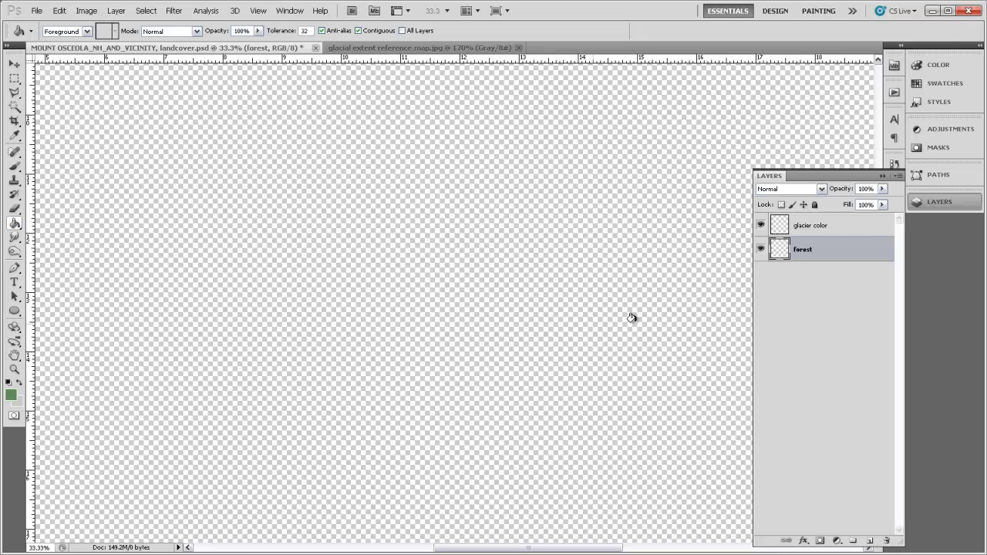
pyautogui.click(379, 293)
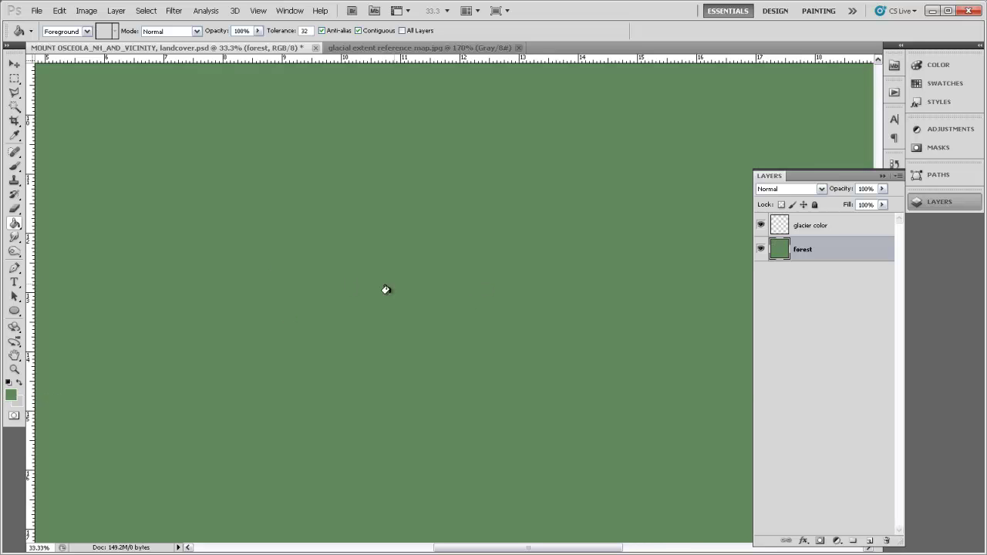
pyautogui.keyDown('alt'); pyautogui.click(452, 306); pyautogui.keyUp('alt')
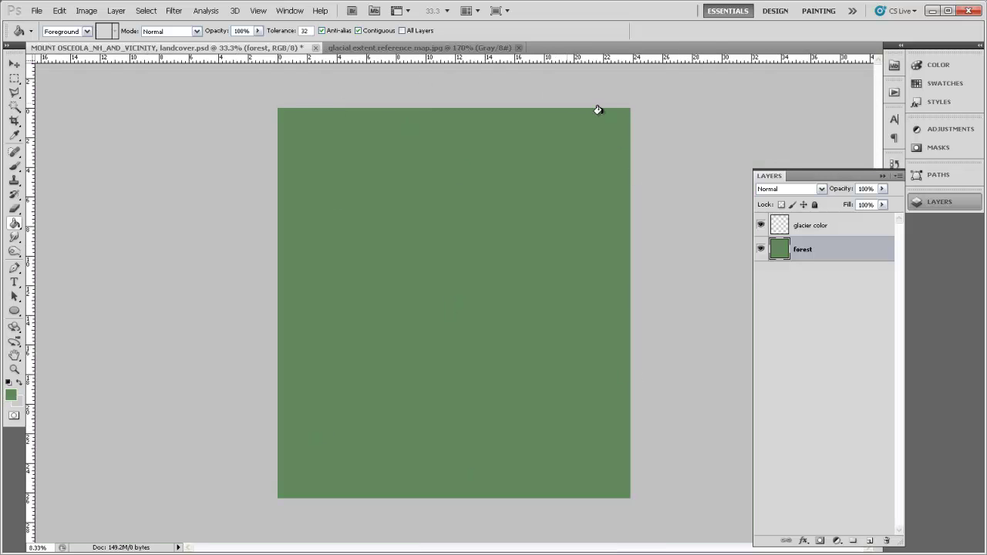
# On the glacier color layer, make a new anti-aliased selection from the Glacier 1 path with a 2-pixel feather radius
pyautogui.click(809, 225)
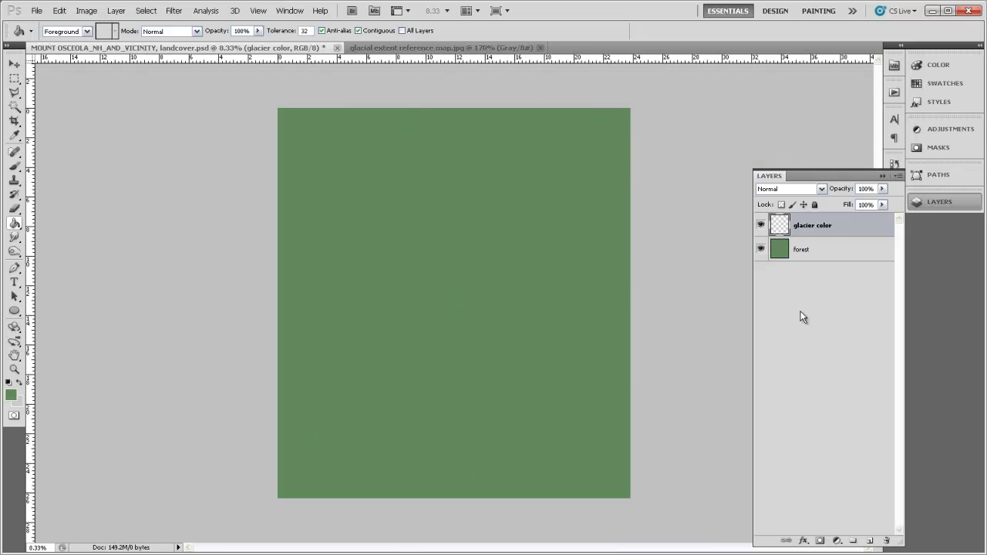
pyautogui.click(930, 177)
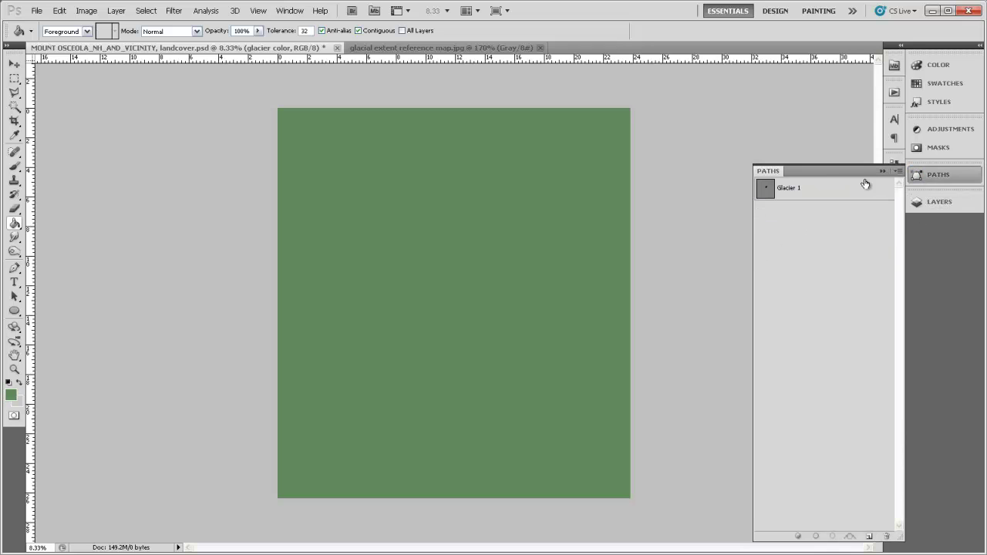
pyautogui.rightClick(817, 195)
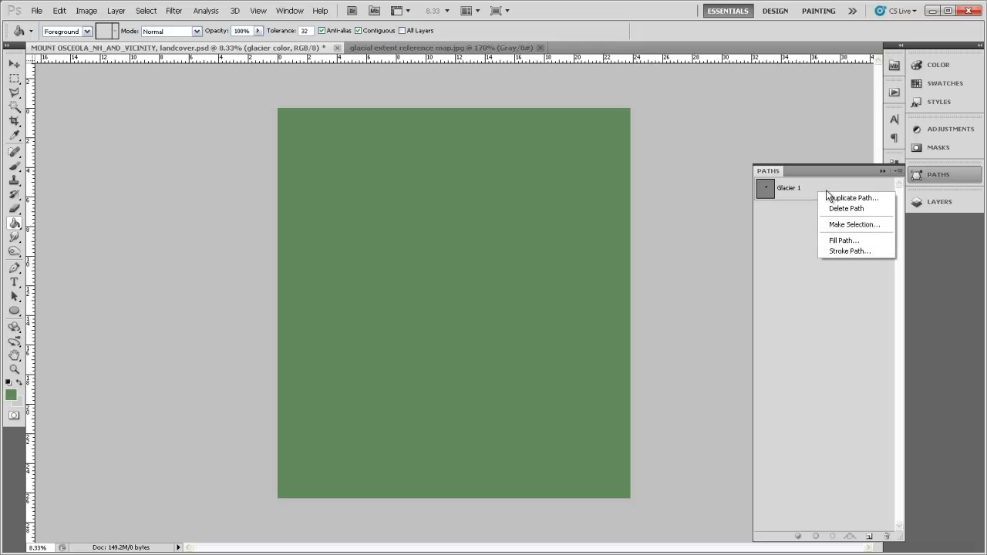
pyautogui.click(849, 225)
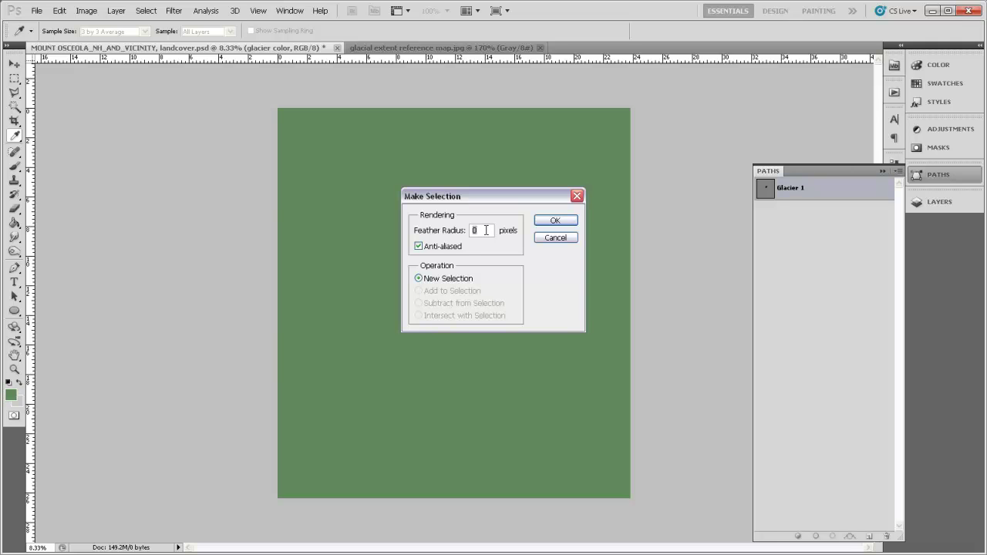
pyautogui.write('2')
pyautogui.click(554, 222)
pyautogui.press('g')
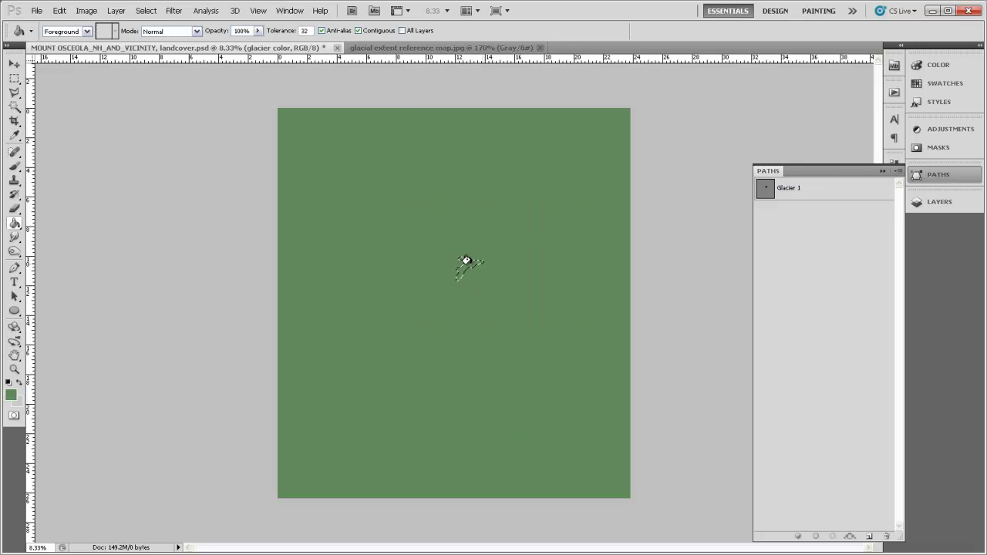
# Keep the glacier color layer active and set the foreground color to white
pyautogui.click(922, 207)
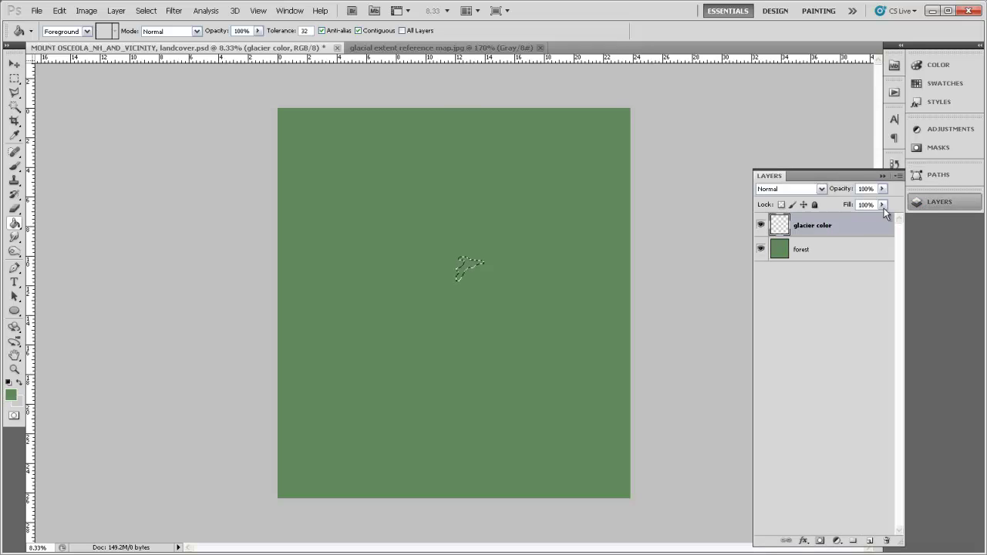
pyautogui.click(13, 399)
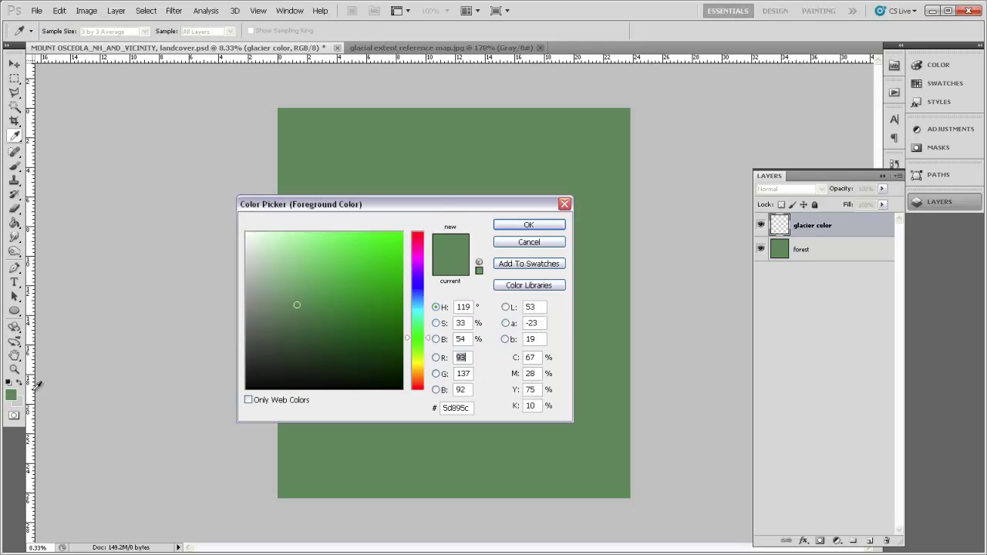
pyautogui.moveTo(299, 306); pyautogui.dragTo(238, 225)
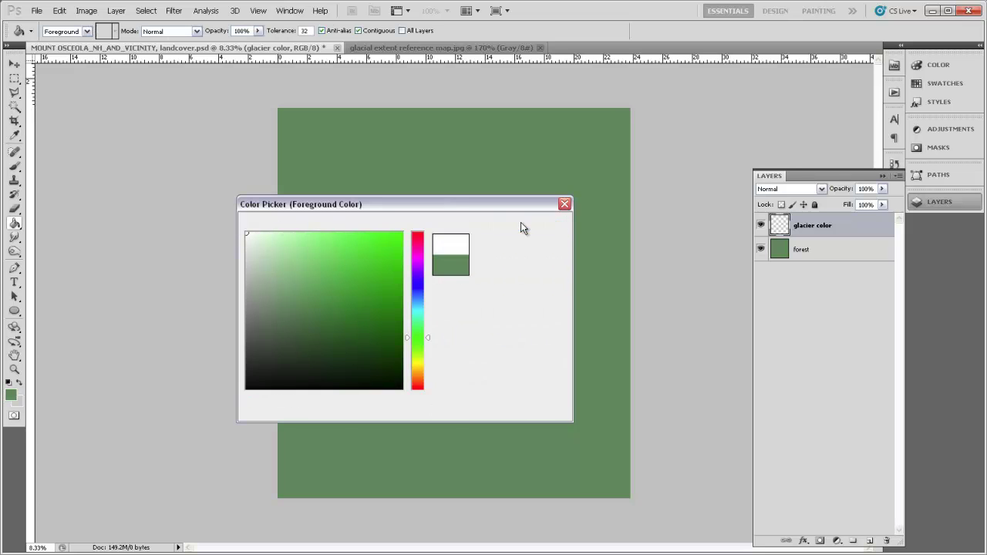
pyautogui.click(521, 223)
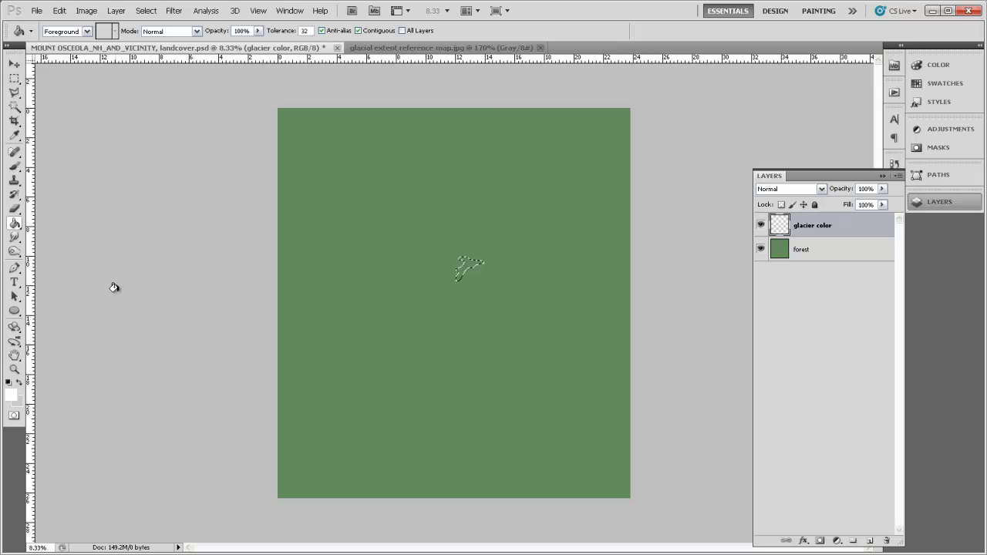
# Fill the glacier selection with the foreground color in Normal mode at 100% opacity
pyautogui.click(60, 12)
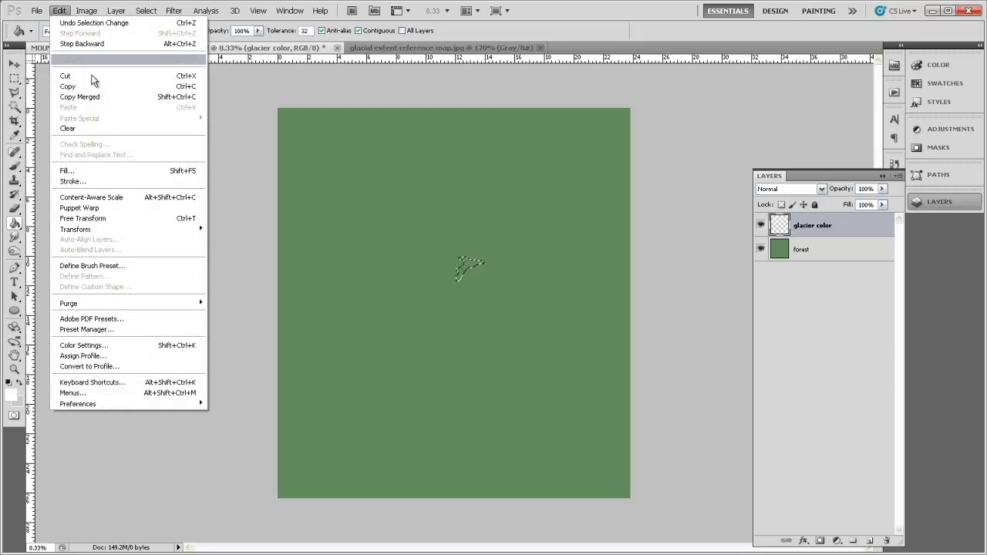
pyautogui.click(86, 172)
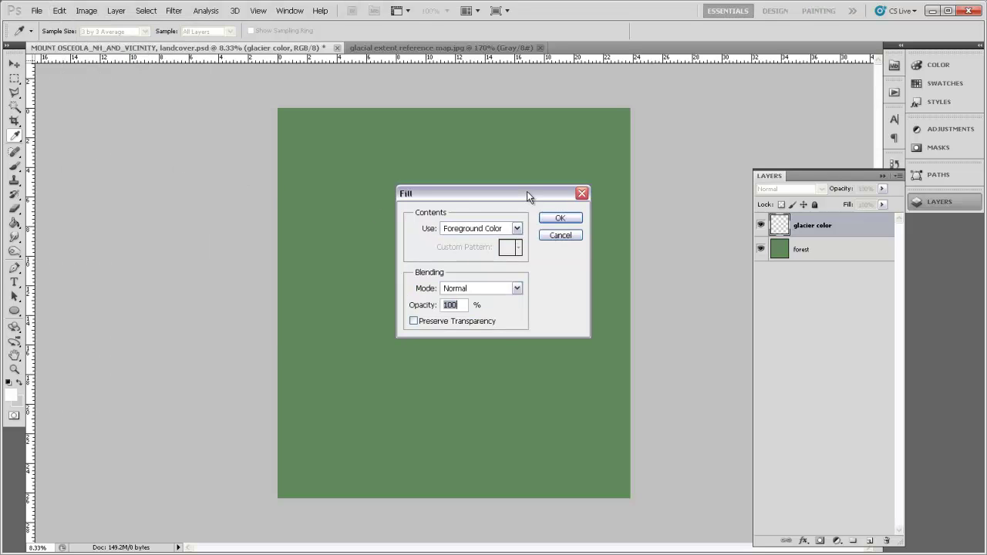
pyautogui.moveTo(528, 192); pyautogui.dragTo(322, 202)
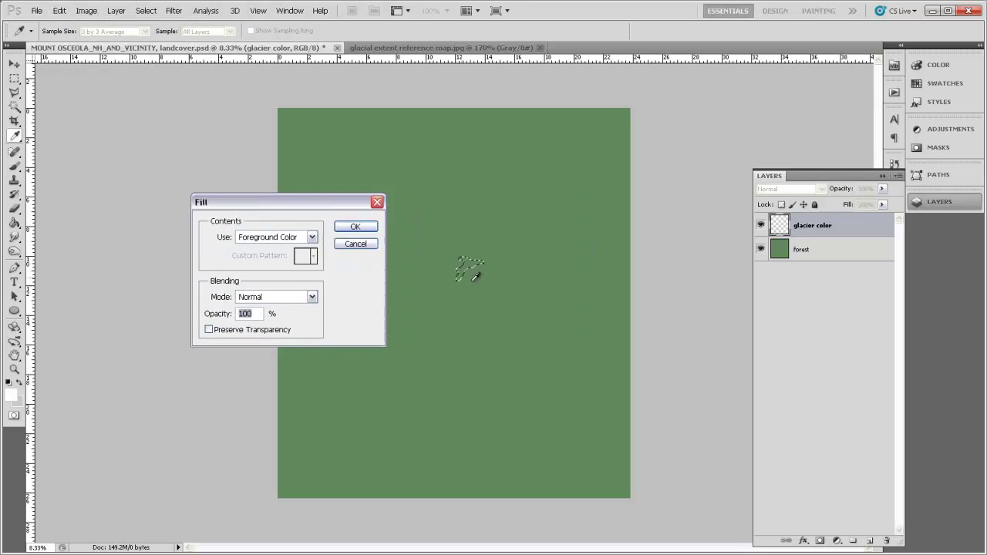
pyautogui.click(354, 225)
pyautogui.press('g')
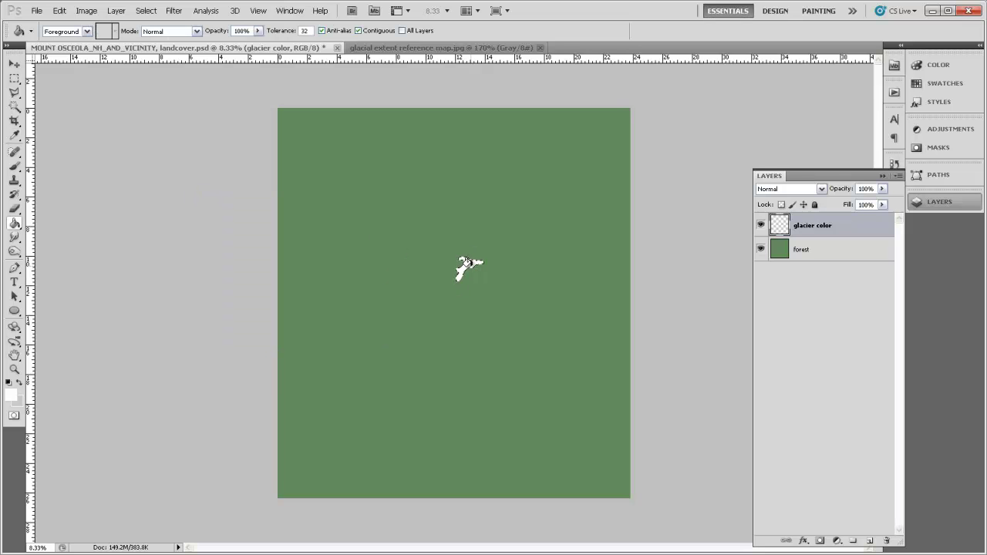
# Deselect the glacier area and inspect its feathered edge against the forest up close
pyautogui.hotkey('ctrl', 'd')
pyautogui.keyDown('ctrl'); pyautogui.moveTo(467, 262); pyautogui.dragTo(487, 271); pyautogui.keyUp('ctrl')
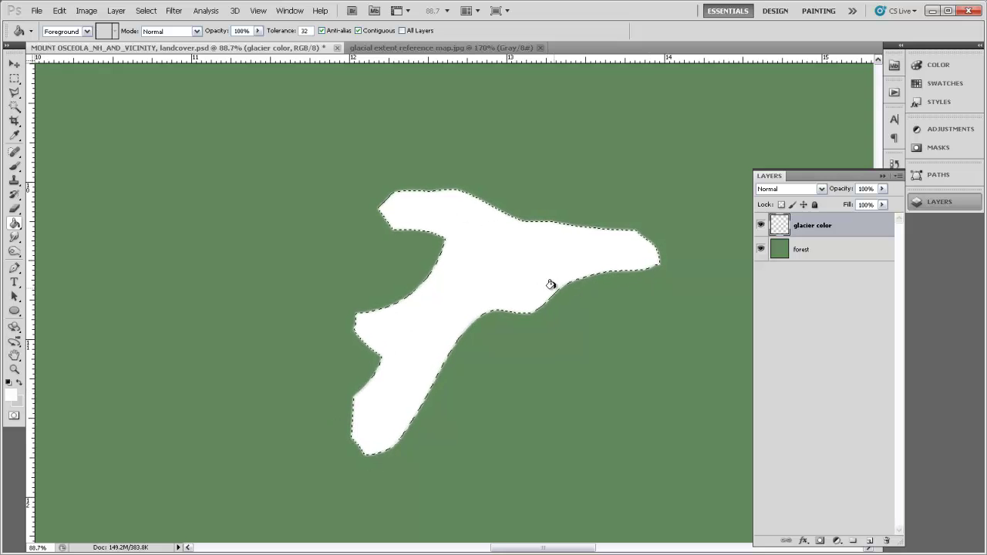
pyautogui.click(146, 10)
pyautogui.click(154, 31)
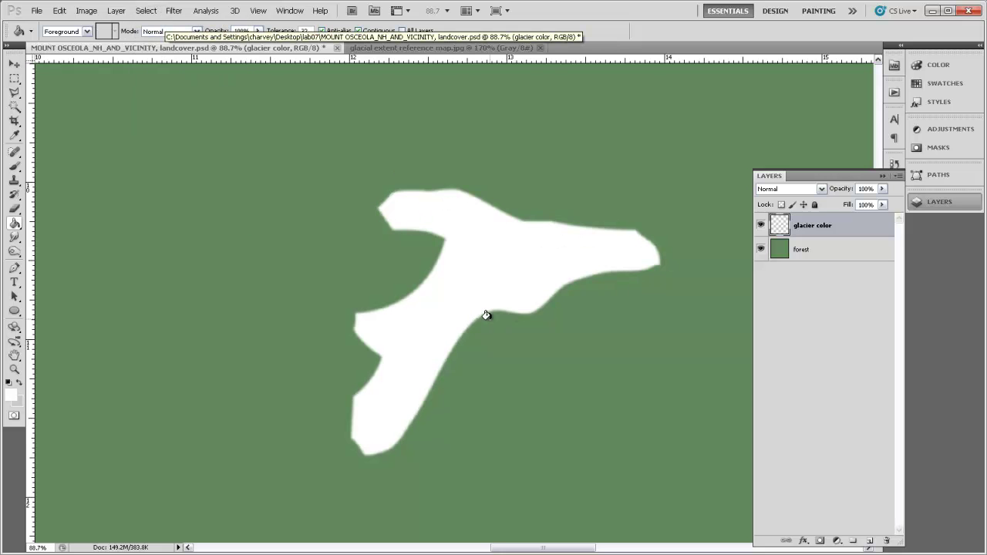
pyautogui.hotkey('ctrl', 'space')
pyautogui.moveTo(458, 304); pyautogui.dragTo(421, 305)
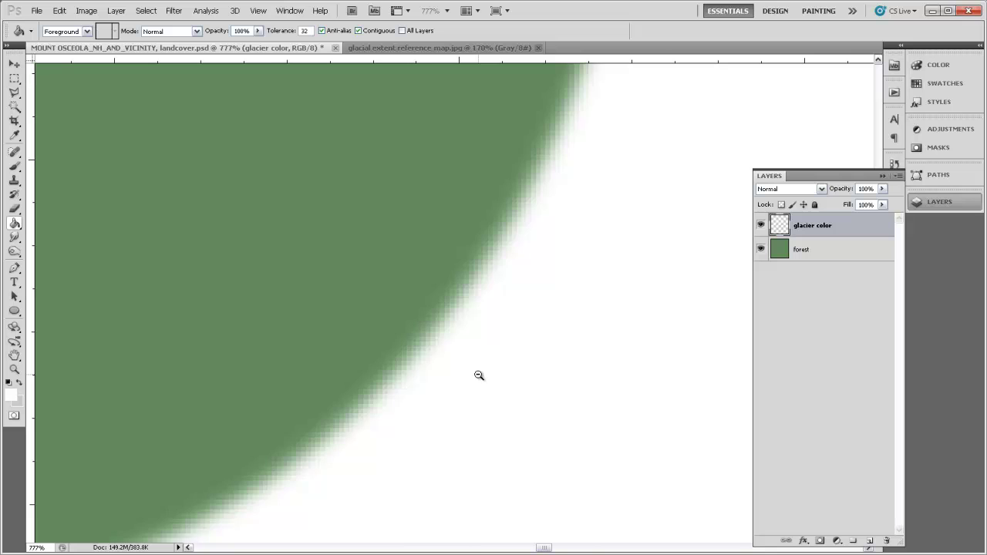
pyautogui.hotkey('ctrl', '1')
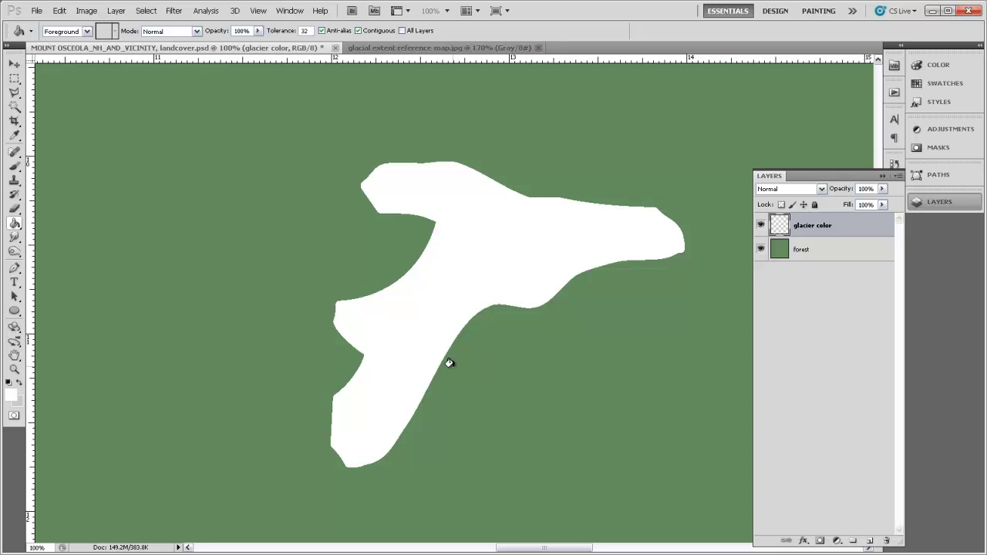
# Save a JPEG copy of the image as landcover in the lab07 folder with quality 8 and Baseline ("Standard") format
pyautogui.click(36, 11)
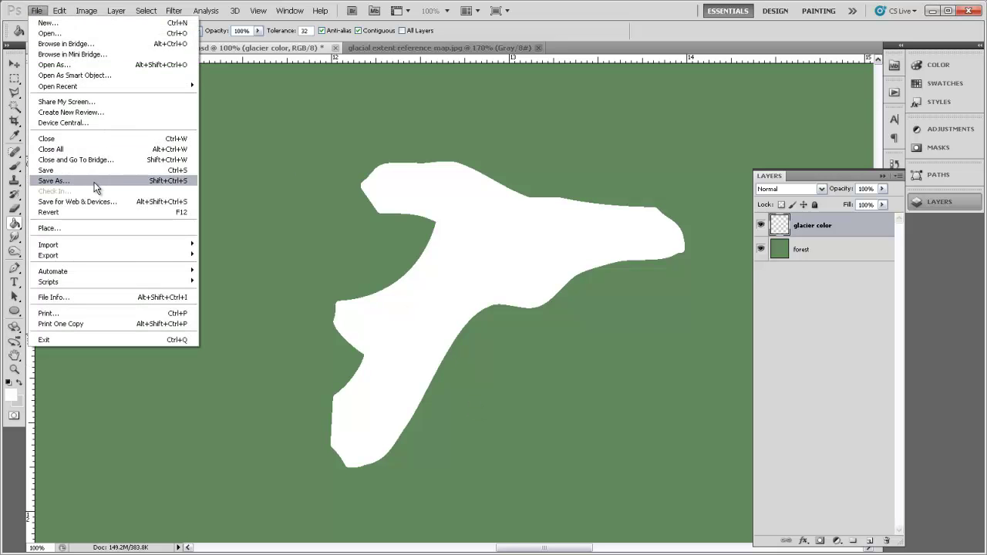
pyautogui.click(95, 180)
pyautogui.click(555, 305)
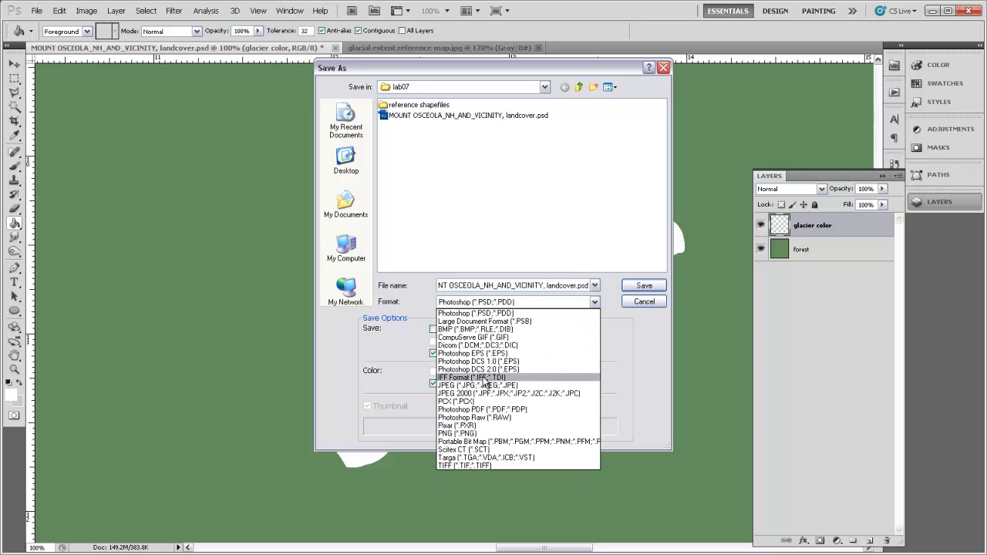
pyautogui.click(482, 380)
pyautogui.hotkey('shift', 'Tab')
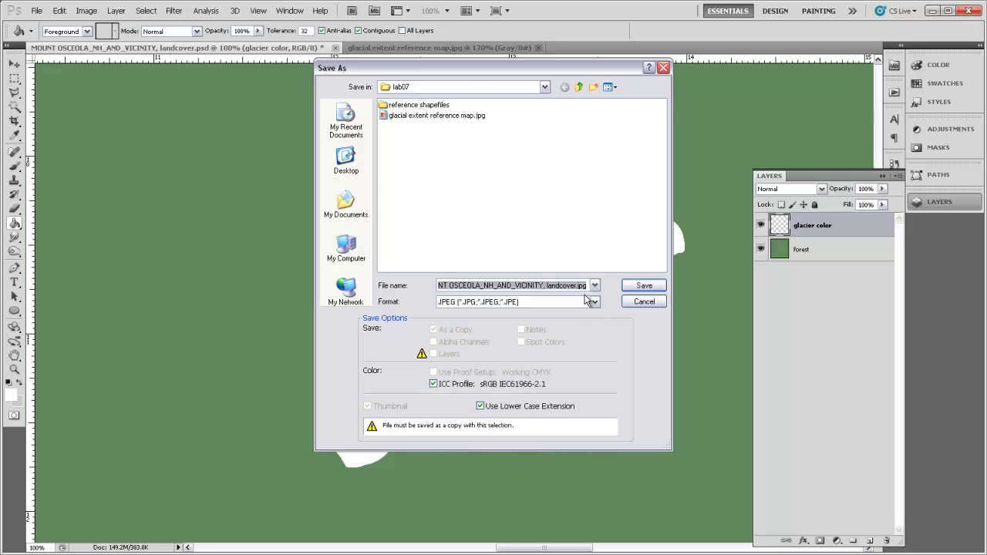
pyautogui.write('landcover')
pyautogui.click(643, 285)
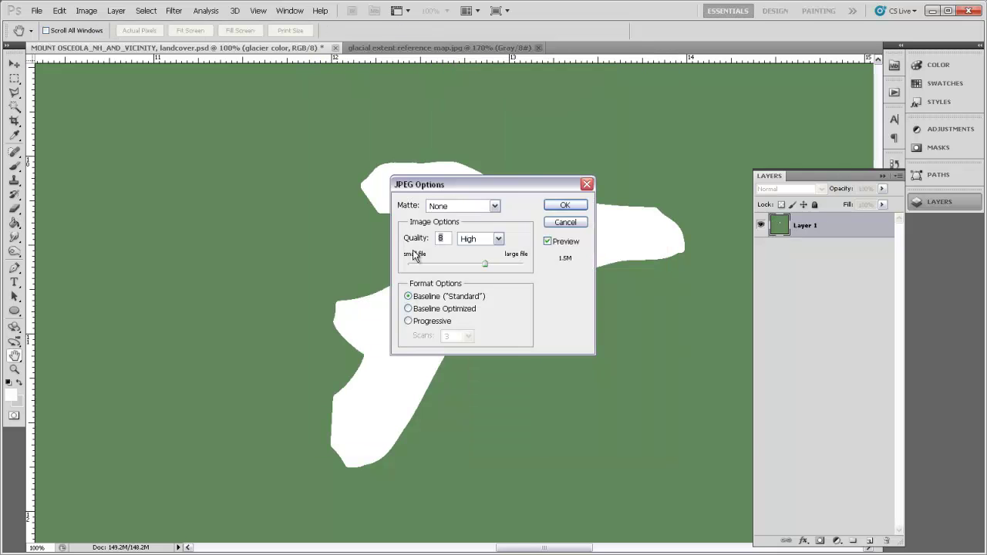
pyautogui.click(573, 205)
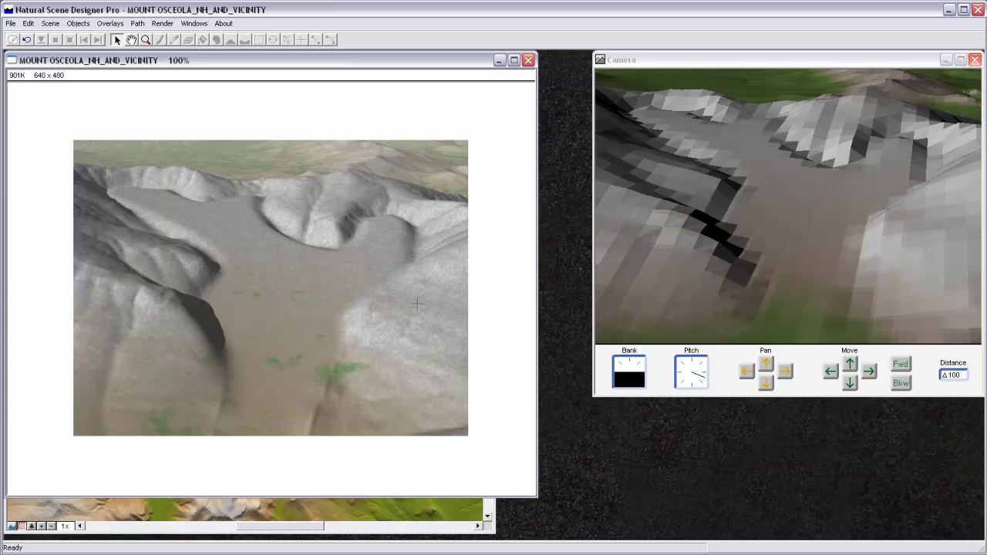
# In Natural Scene Designer, close the rendered image and georeference the terrain as UTM, World Geodetic System 1984, by pixel size and upper left coordinate
pyautogui.click(528, 60)
pyautogui.click(501, 301)
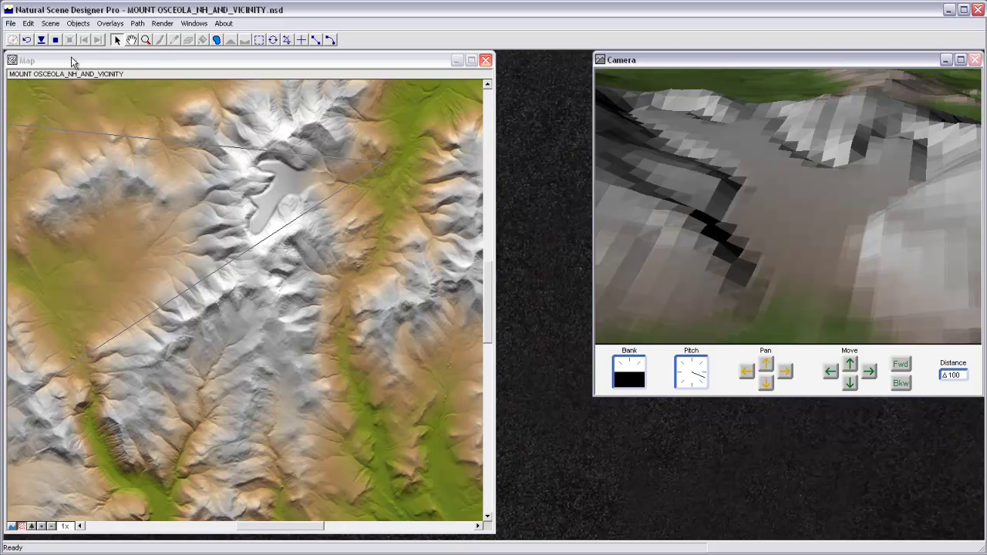
pyautogui.click(51, 25)
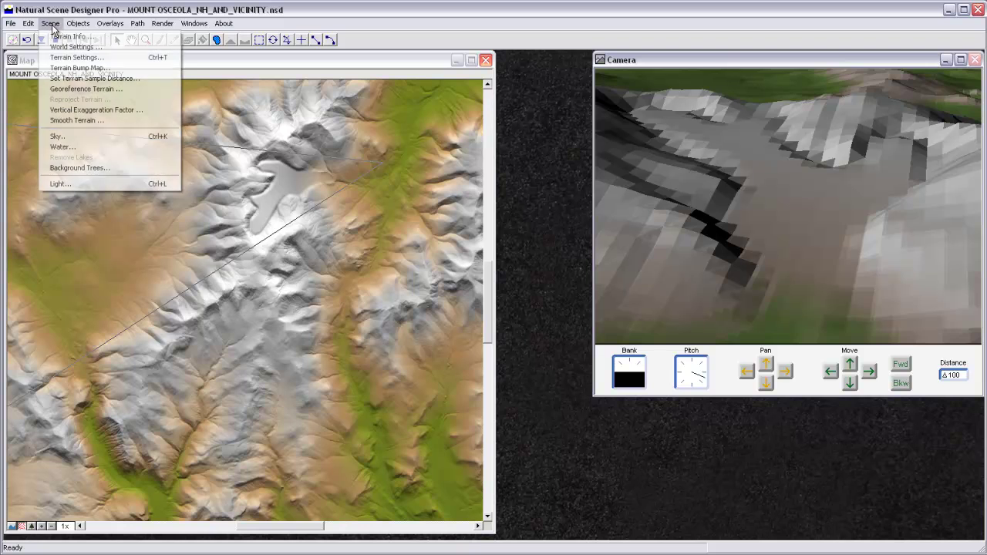
pyautogui.click(121, 89)
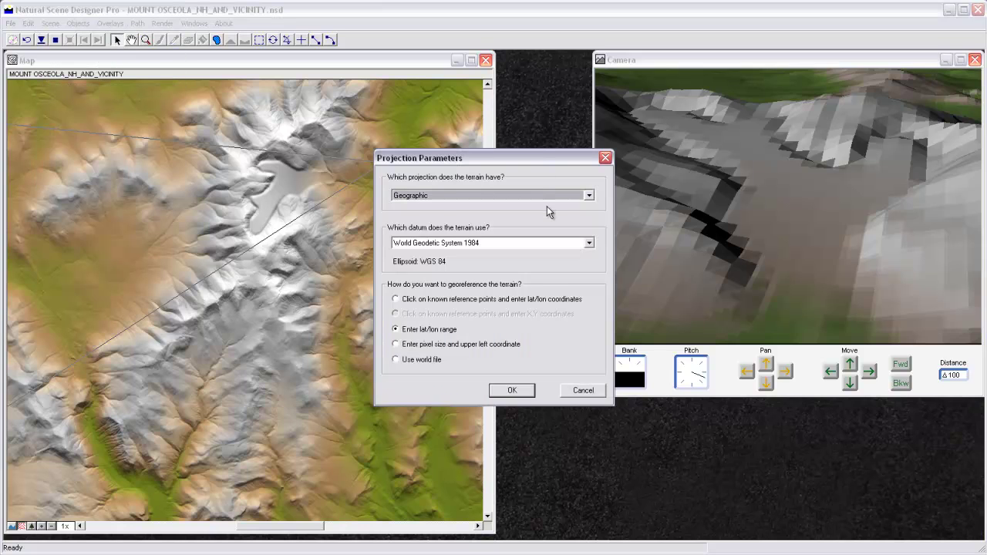
pyautogui.click(546, 196)
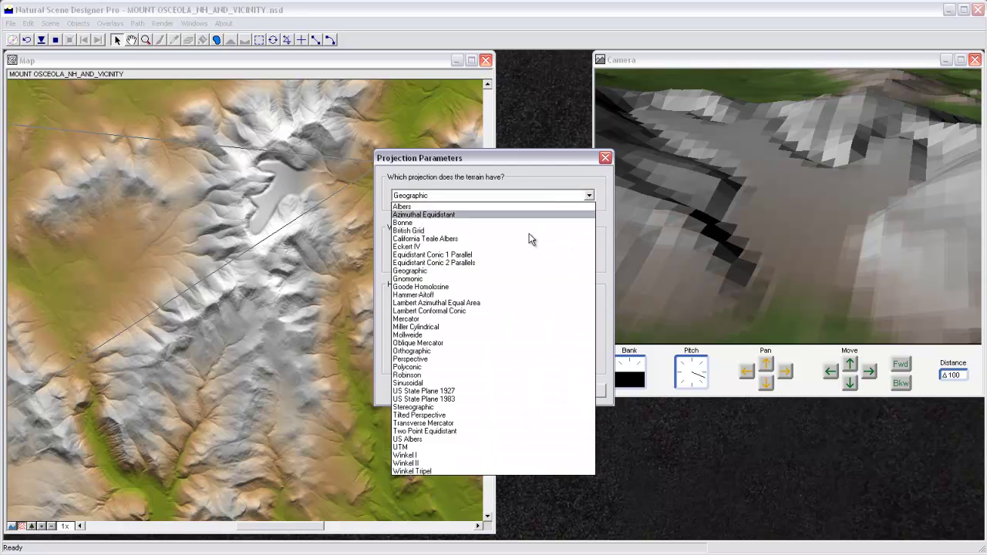
pyautogui.click(416, 447)
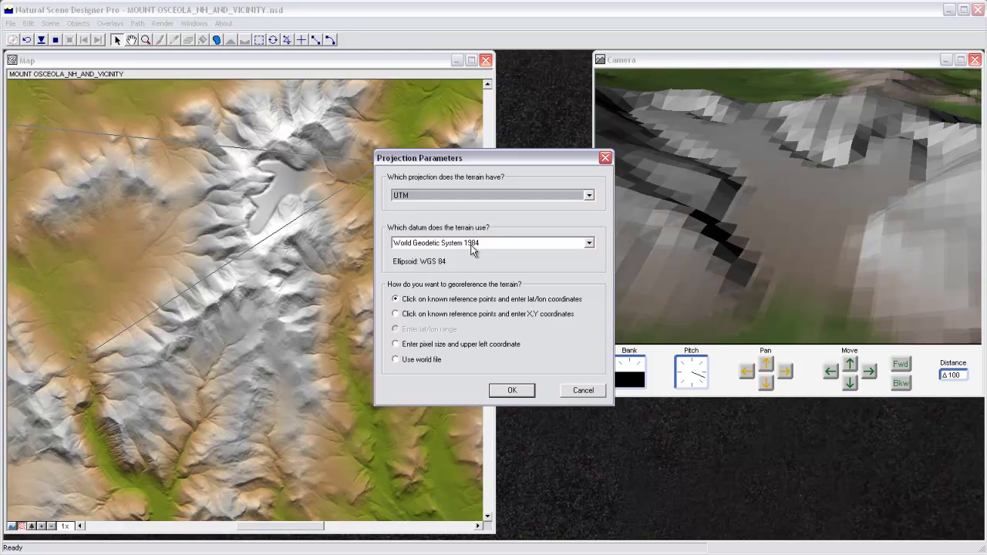
pyautogui.click(396, 346)
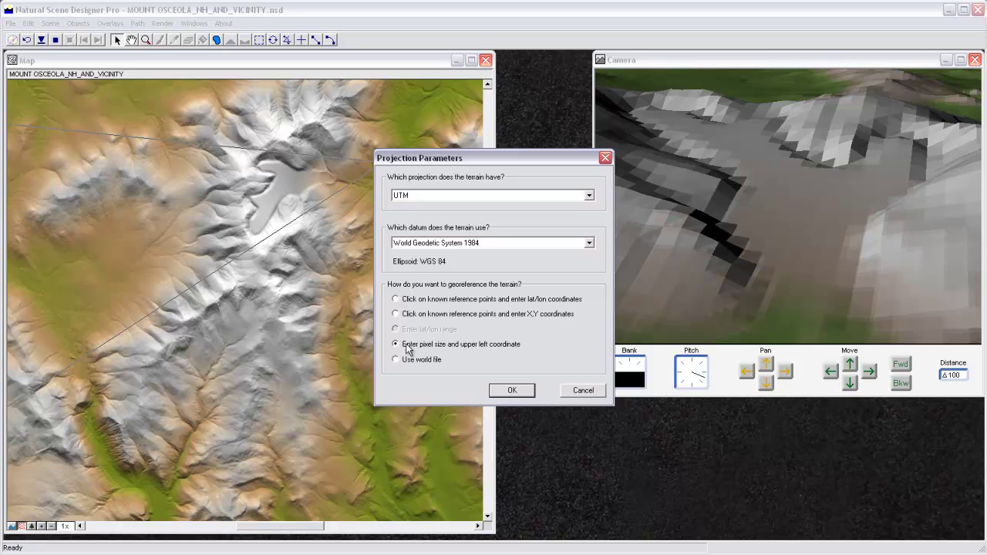
pyautogui.click(503, 392)
# Set the terrain's UTM zone to 19N and its upper left corner to X 289530, Y 4930770, keeping the 30 by 30 pixel size
pyautogui.write('19')
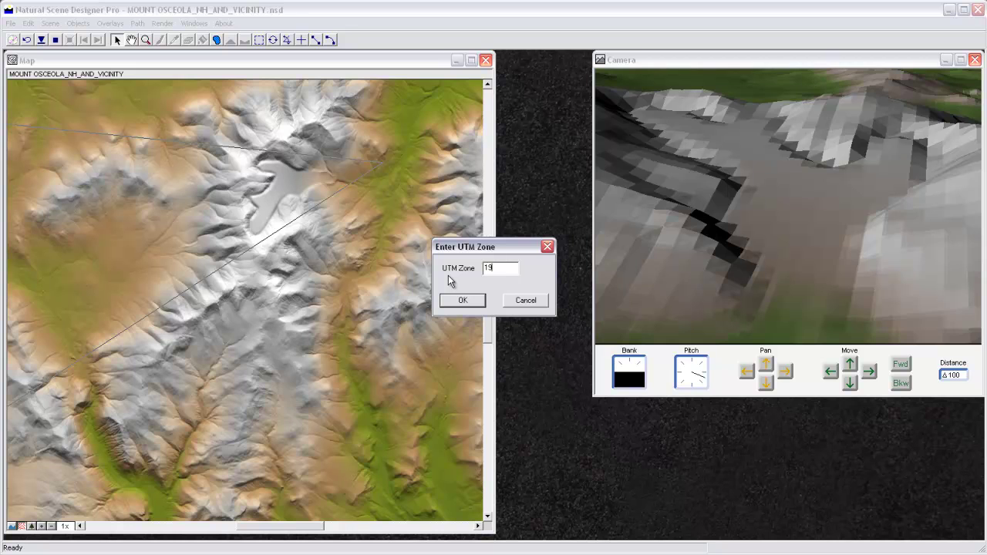
pyautogui.write('N')
pyautogui.click(466, 300)
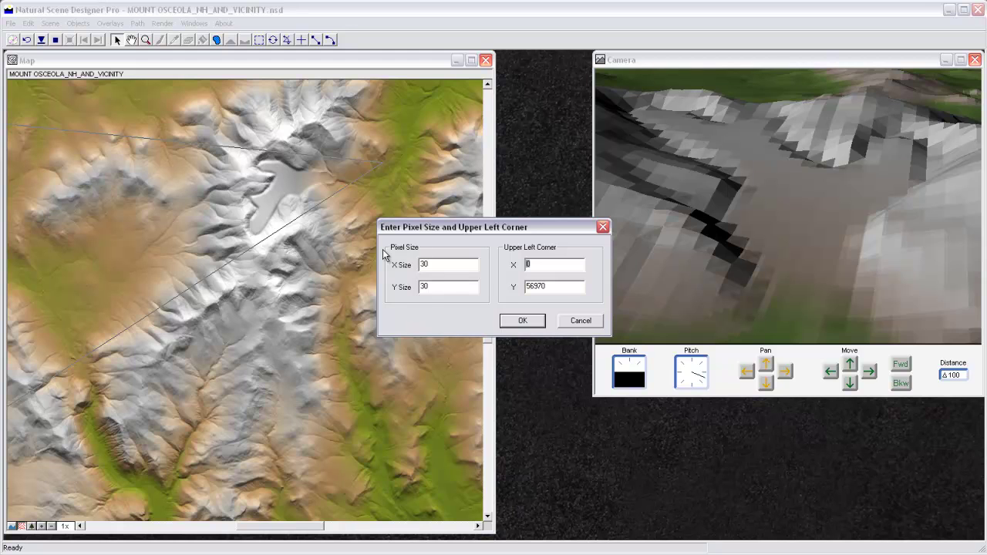
pyautogui.press('BackSpace')
pyautogui.write('289530')
pyautogui.press('Tab')
pyautogui.write('4930770')
pyautogui.click(523, 321)
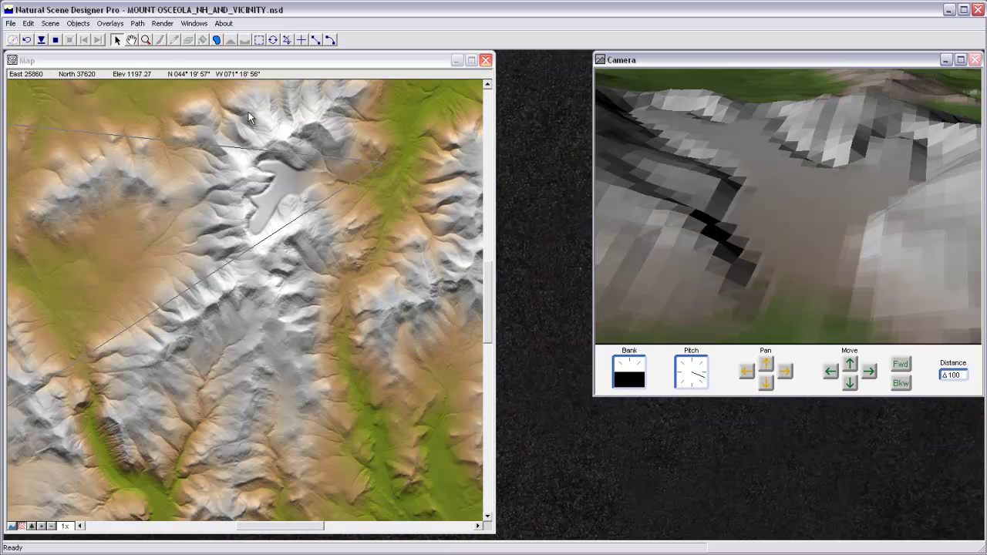
# Open landcover.jpg from the lab07 folder as the image to drape over the terrain
pyautogui.click(110, 23)
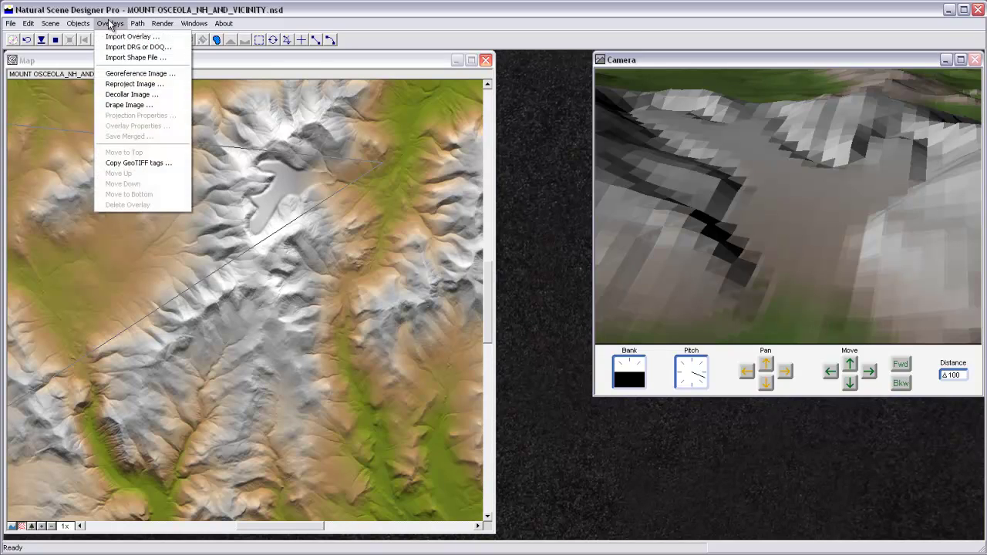
pyautogui.click(140, 106)
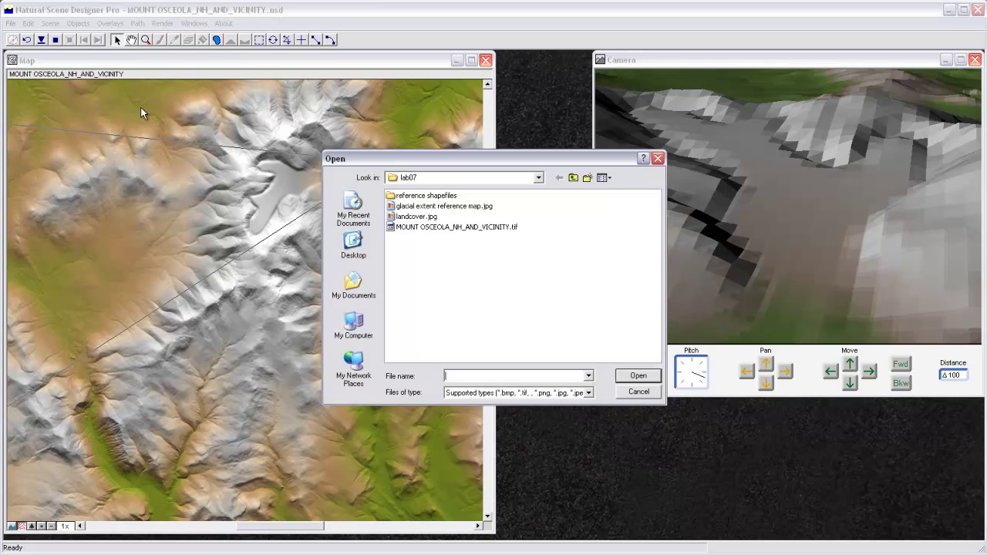
pyautogui.click(413, 217)
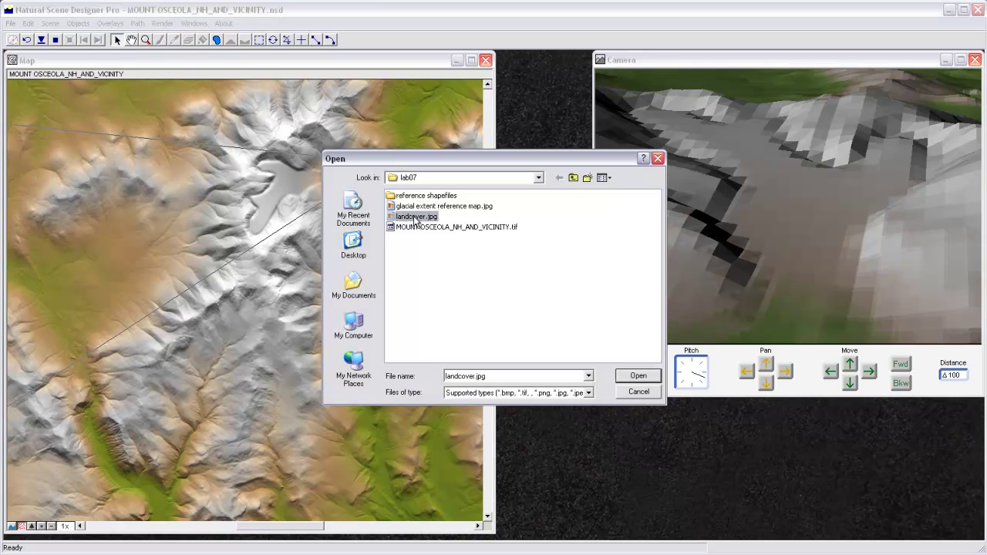
pyautogui.click(641, 378)
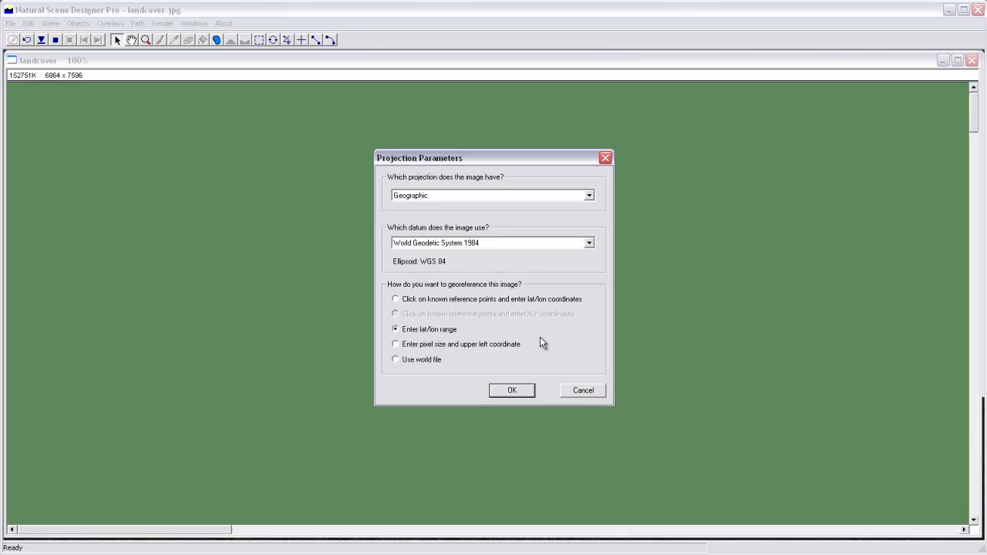
# Set the landcover image's projection to UTM zone 19N, georeferenced by pixel size and upper left coordinate
pyautogui.click(589, 196)
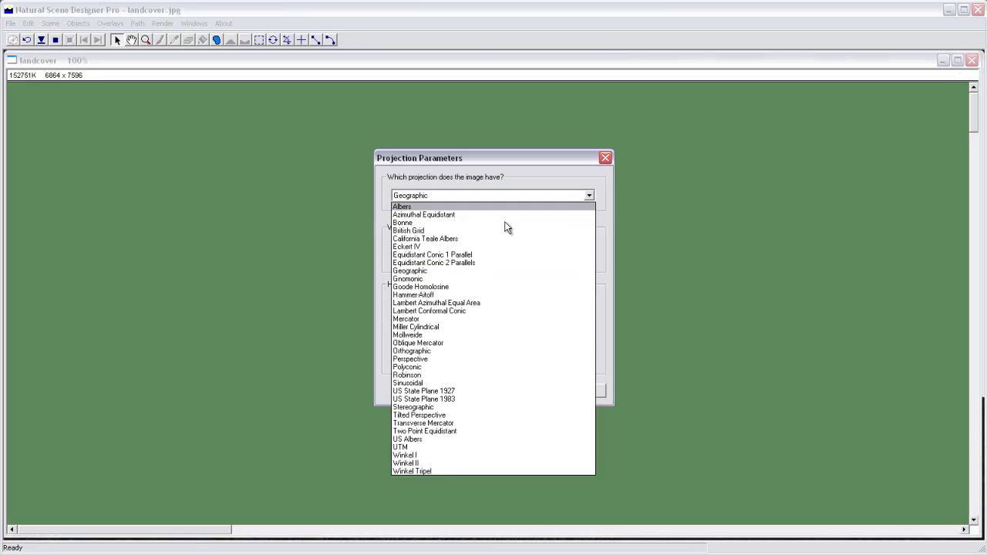
pyautogui.click(445, 448)
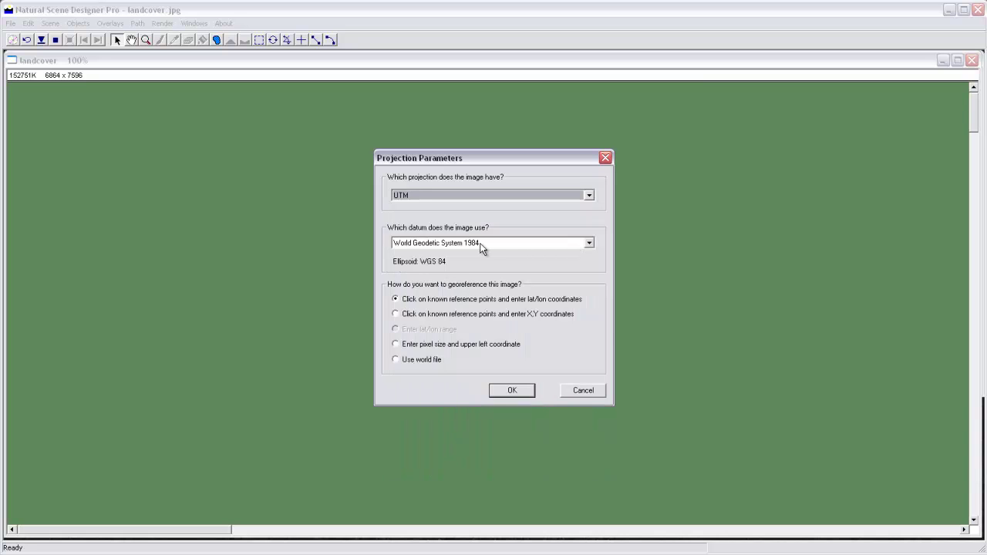
pyautogui.click(396, 344)
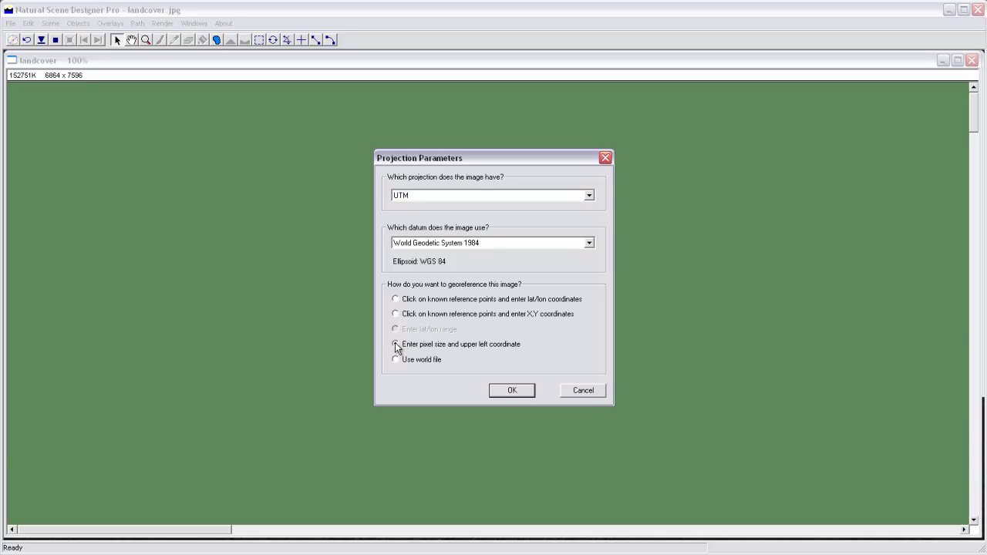
pyautogui.click(507, 393)
pyautogui.write('19')
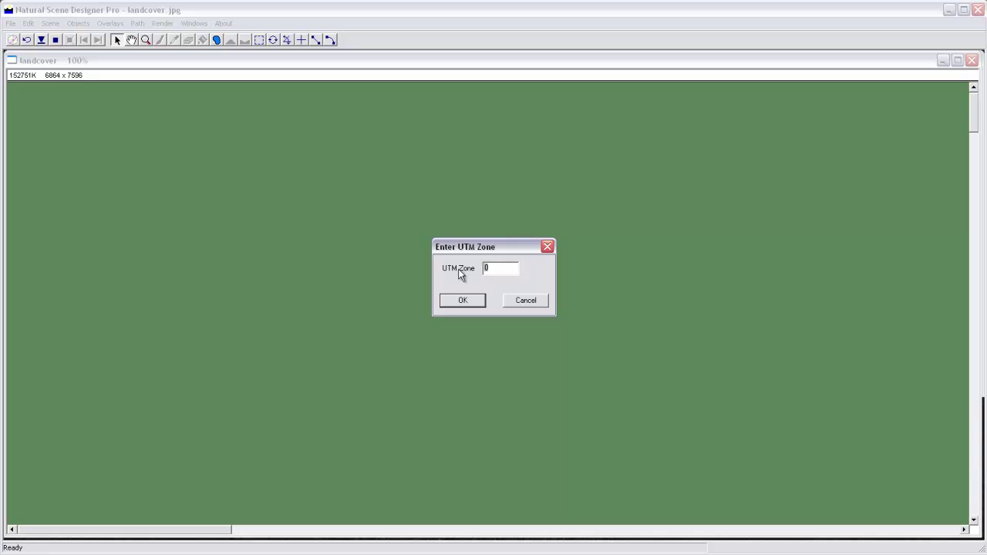
pyautogui.write('N')
pyautogui.click(468, 300)
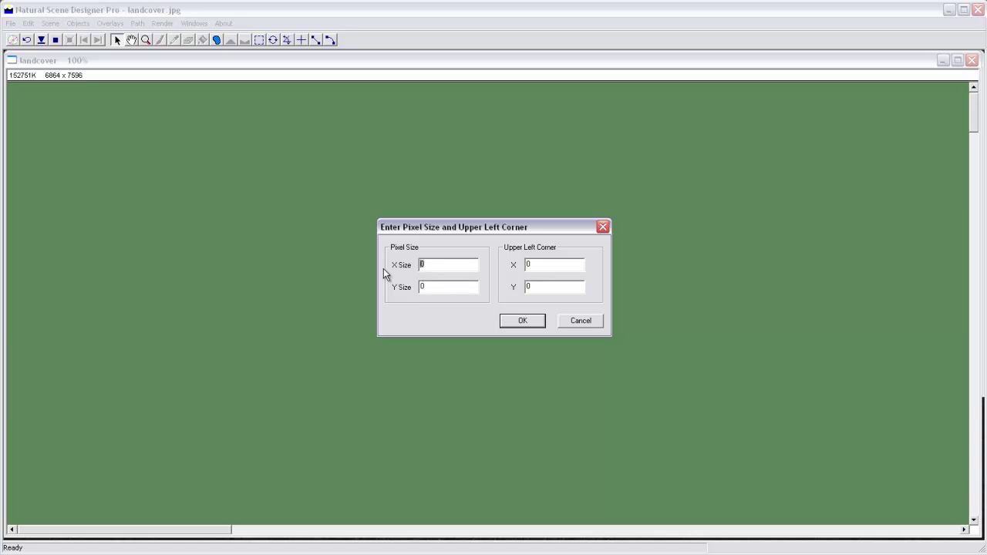
# Set the image's pixel size to 7.5 by 7.5 and its upper left corner to X 289530, Y 4930770, accepting the proposed image border
pyautogui.write('7.5')
pyautogui.press('Tab')
pyautogui.write('7.5')
pyautogui.press('Tab')
pyautogui.press('BackSpace')
pyautogui.write('289530')
pyautogui.press('Tab')
pyautogui.write('4930770')
pyautogui.click(522, 320)
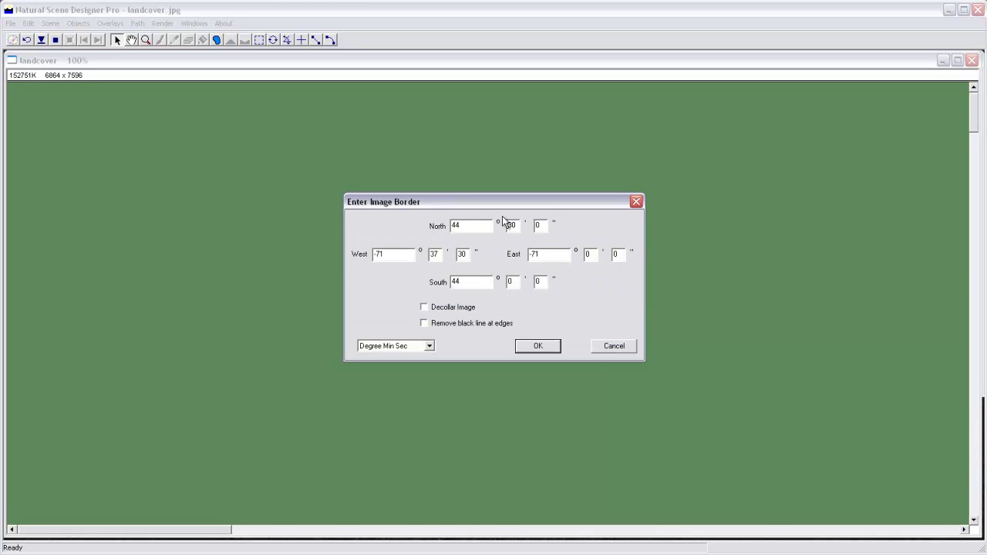
pyautogui.click(548, 349)
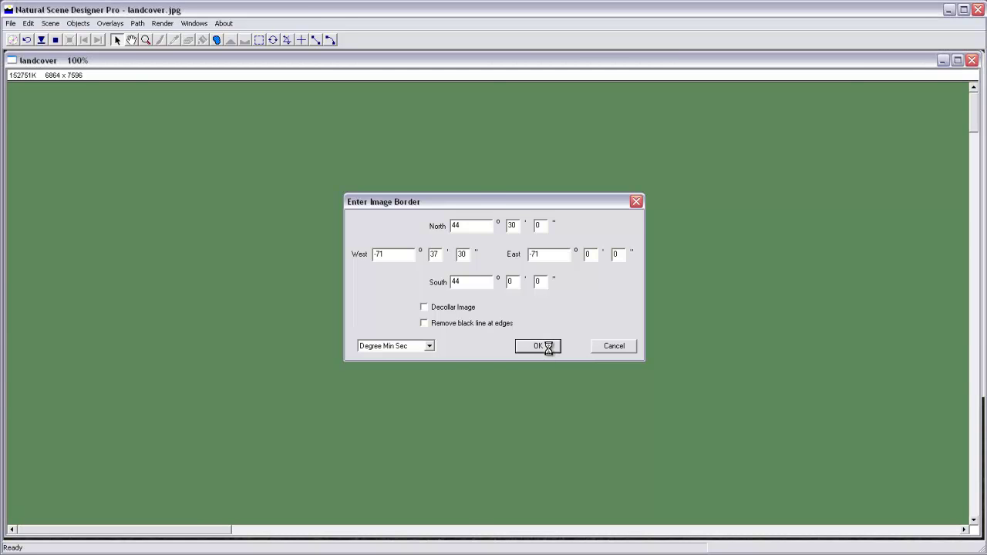